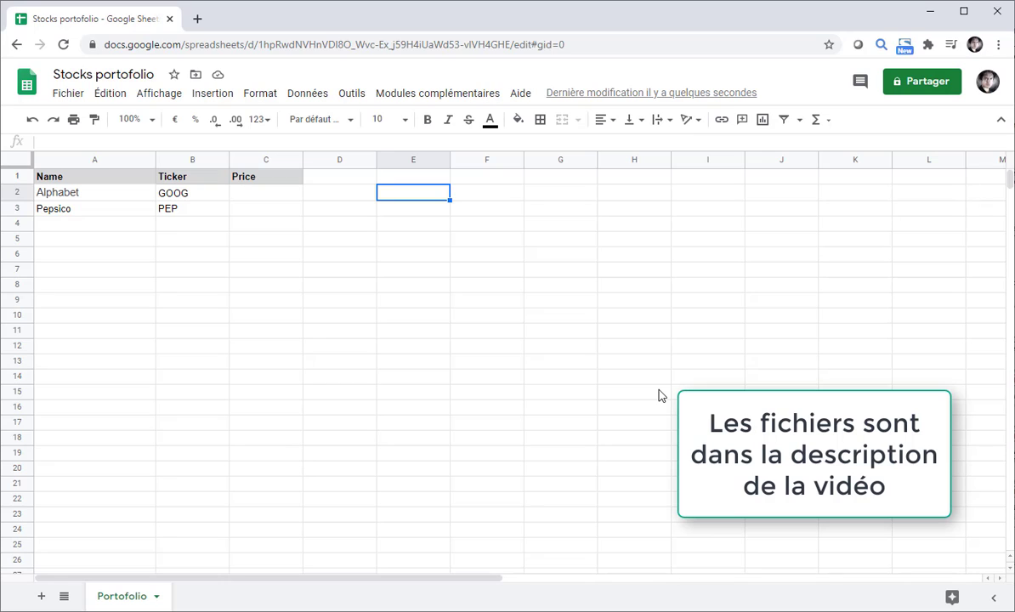
{"action": "left_click", "coordinate": [593, 260]}
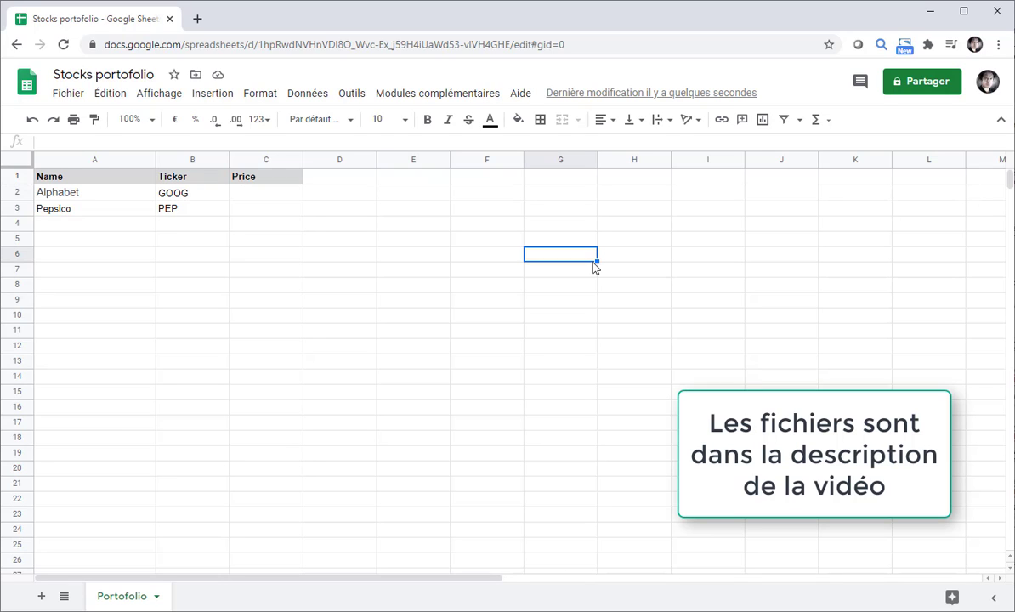
{"action": "left_click", "coordinate": [191, 200]}
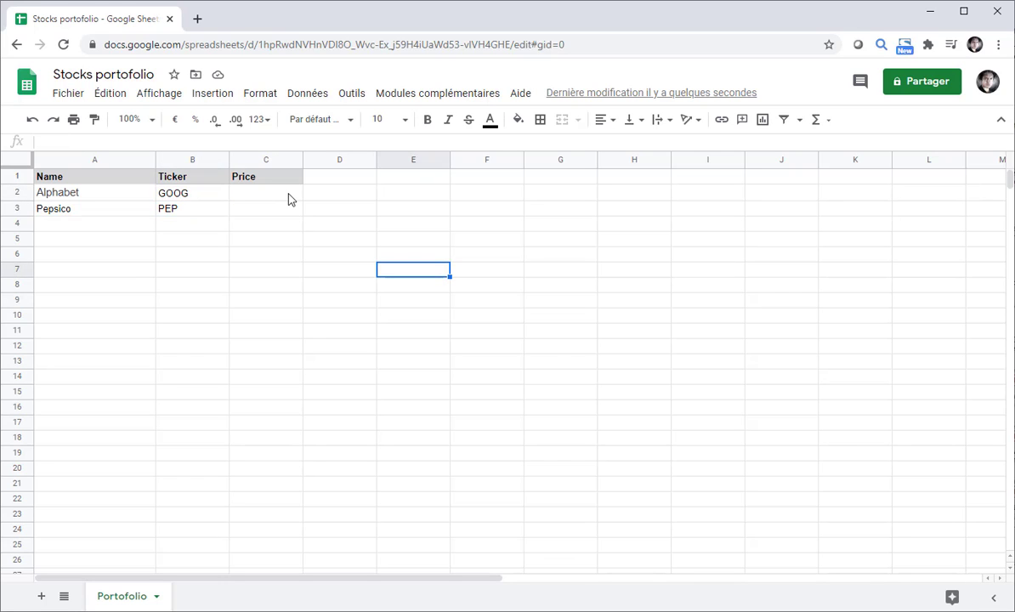
Enter the formula =GOOGLEFINANCE(B2;"price") in Alphabet's Price cell, C2
{"action": "left_click", "coordinate": [288, 199]}
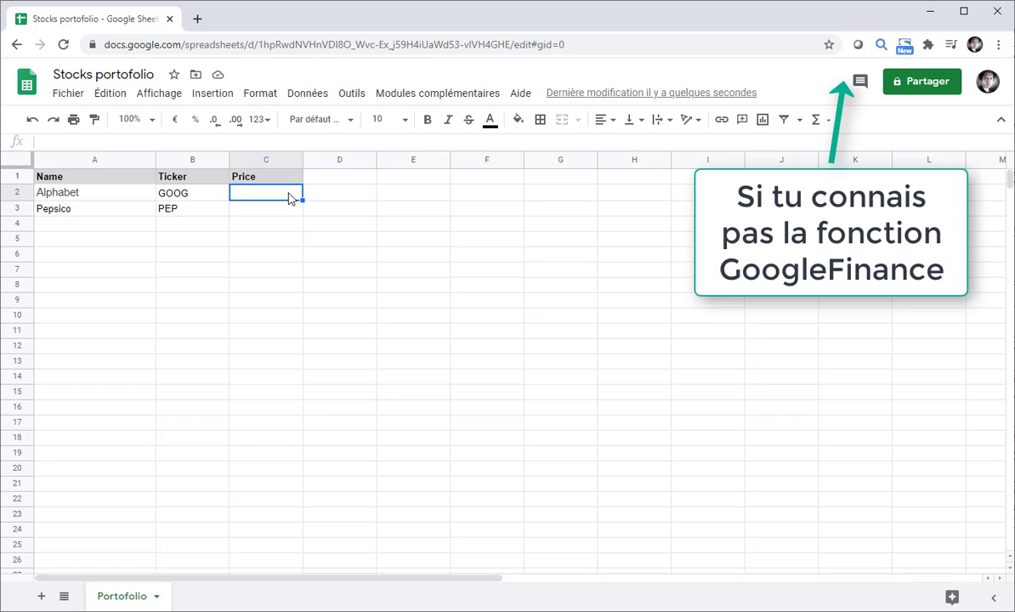
{"action": "type", "text": "=GOOGLEFINANCE("}
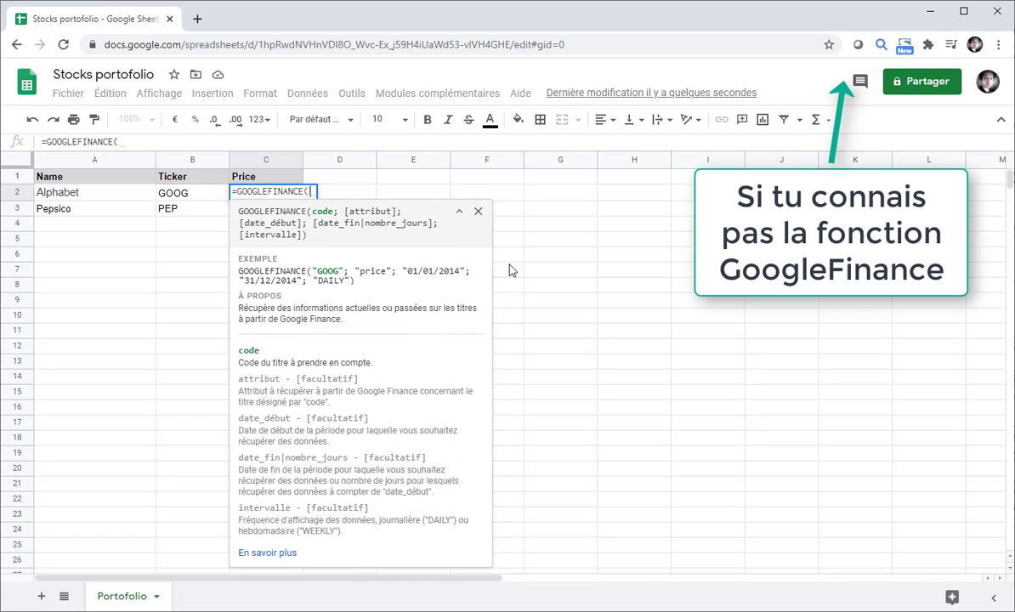
{"action": "left_click", "coordinate": [194, 196]}
{"action": "type", "text": ";"}
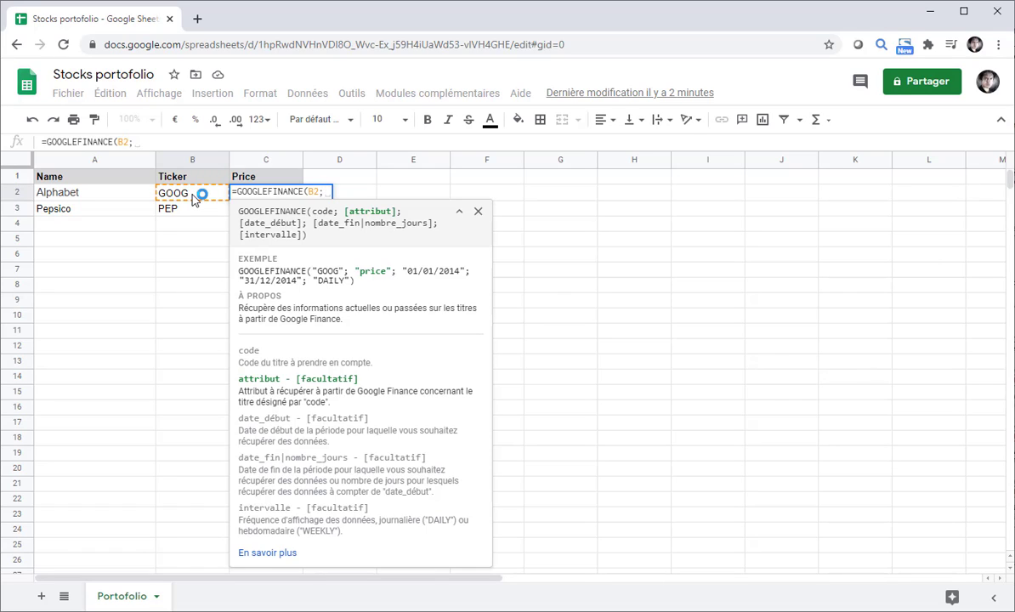
{"action": "type", "text": "\""}
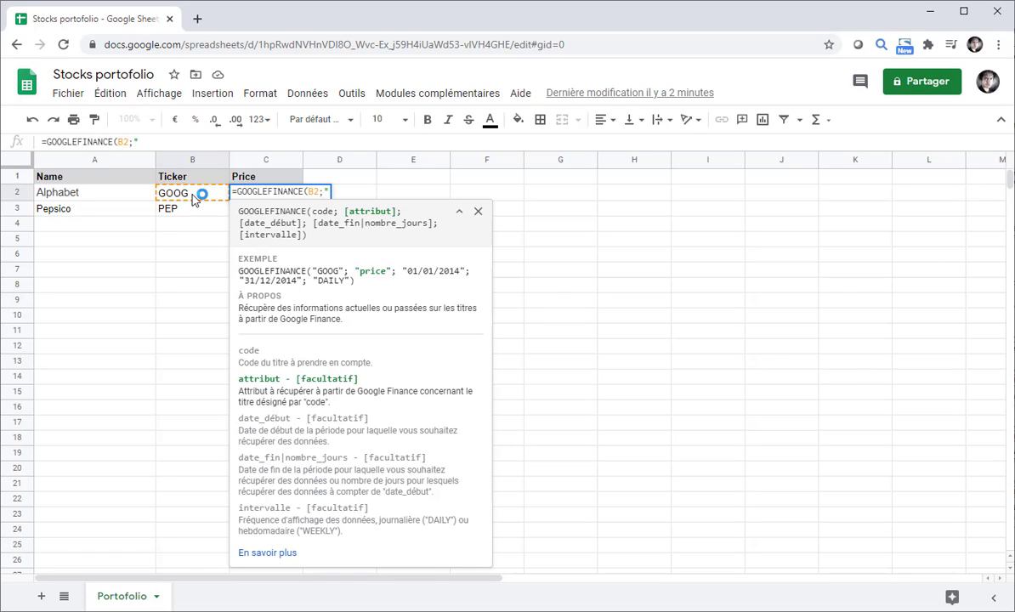
{"action": "type", "text": "price\")"}
{"action": "key", "text": "Return"}
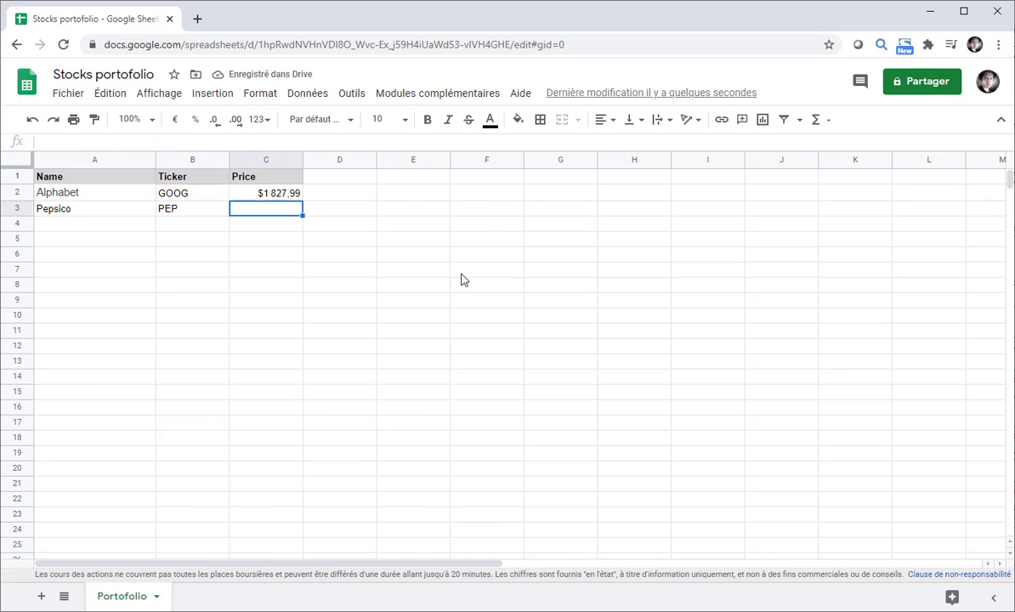
Fill the price formula from C2 down to Pepsico's Price cell, C3
{"action": "left_click", "coordinate": [298, 196]}
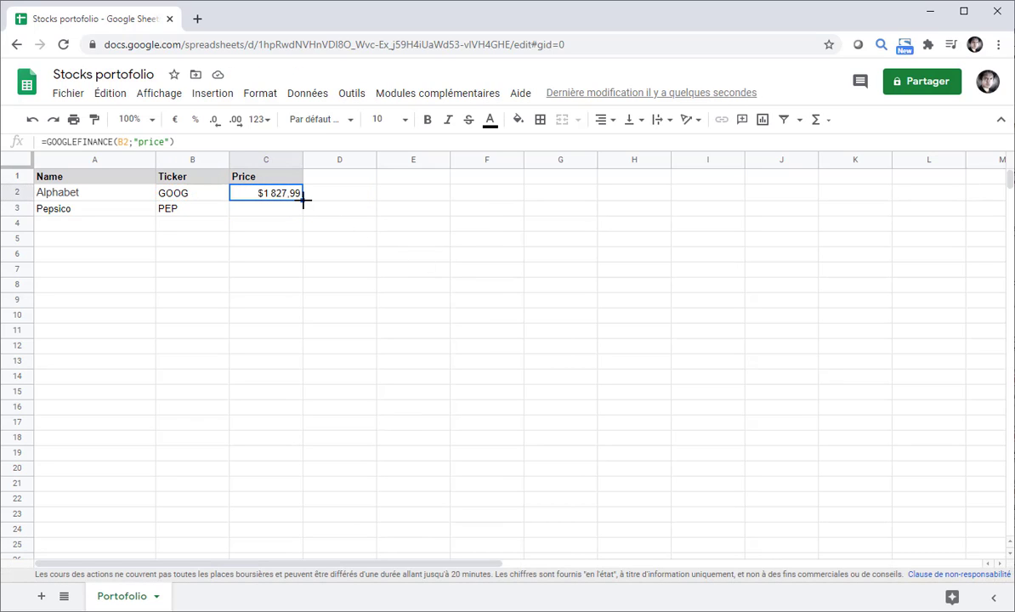
{"action": "left_click_drag", "start_coordinate": [304, 204], "coordinate": [301, 211]}
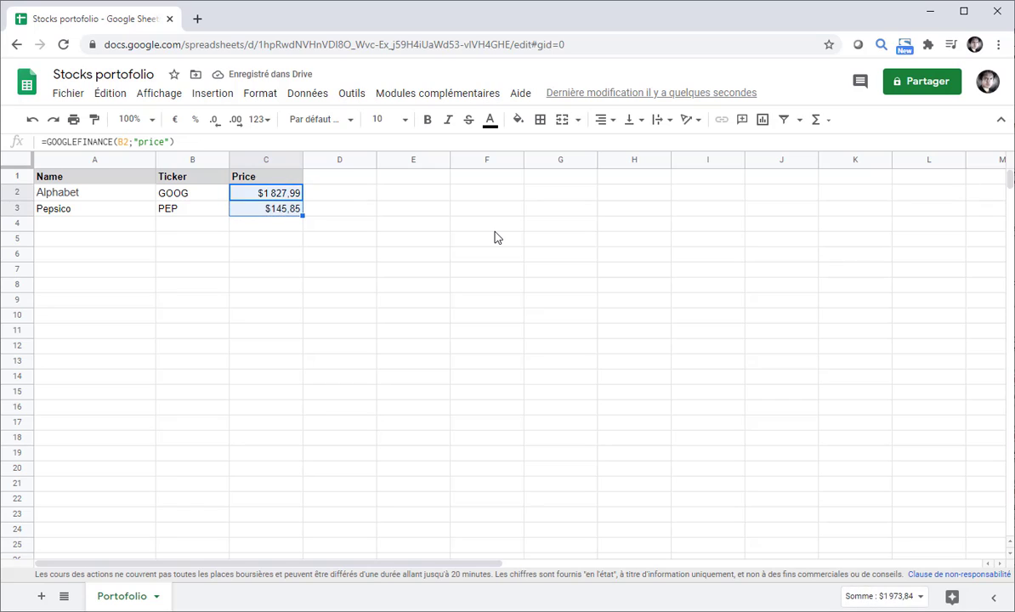
{"action": "left_click", "coordinate": [497, 229]}
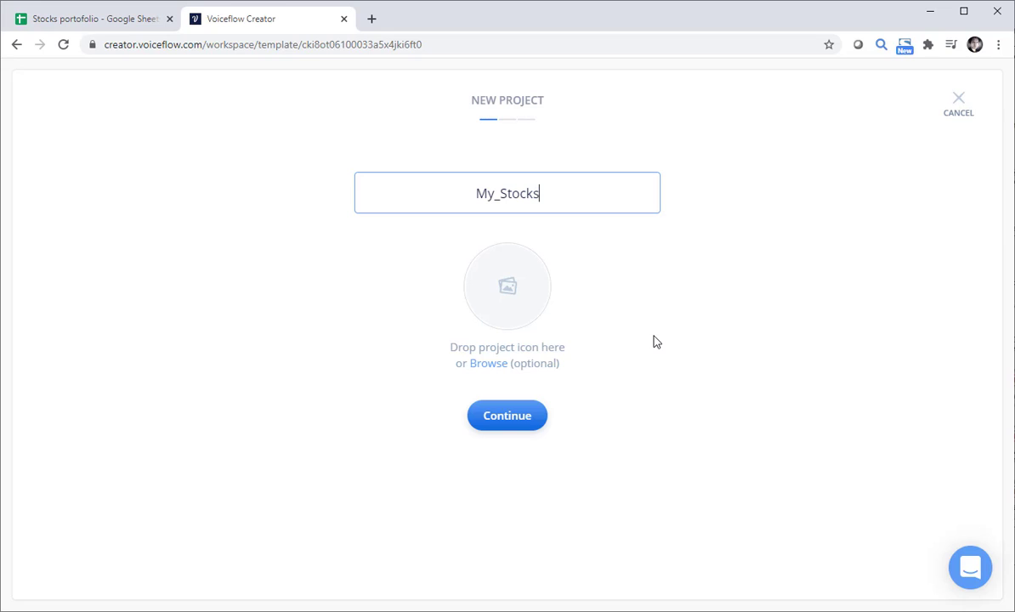
In Voiceflow, create the My_Stocks project for the Google Assistant channel with the language French (fr)
{"action": "left_click", "coordinate": [518, 420]}
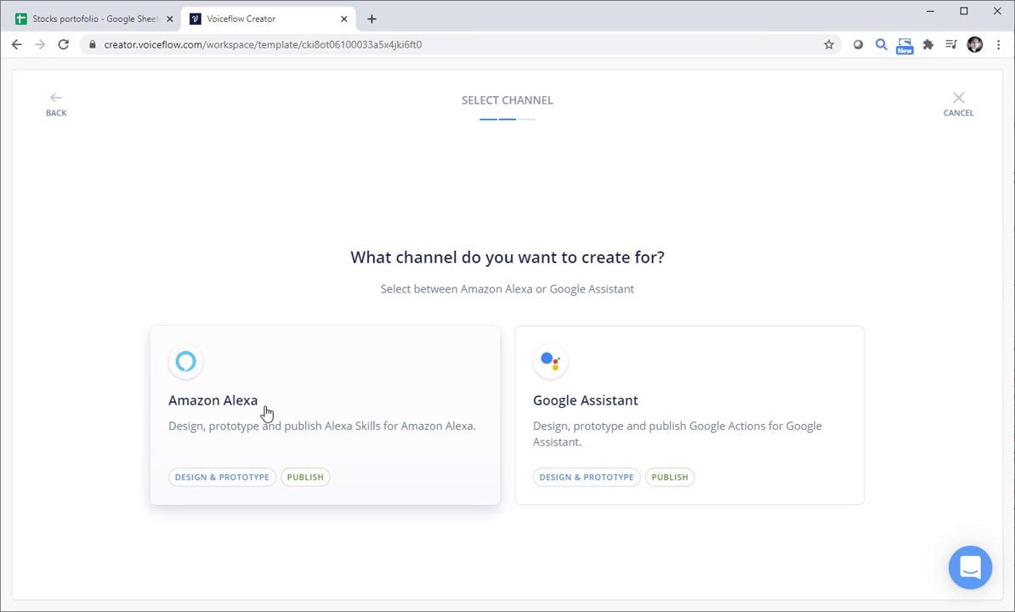
{"action": "left_click", "coordinate": [559, 374]}
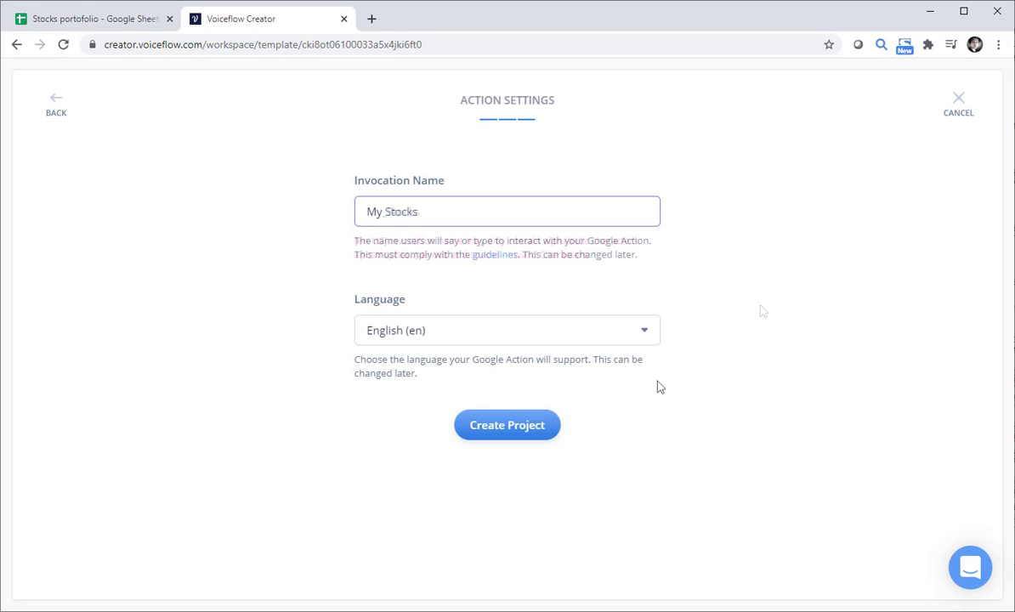
{"action": "left_click", "coordinate": [646, 338]}
{"action": "scroll", "coordinate": [545, 414], "scroll_direction": "down", "scroll_amount": 5}
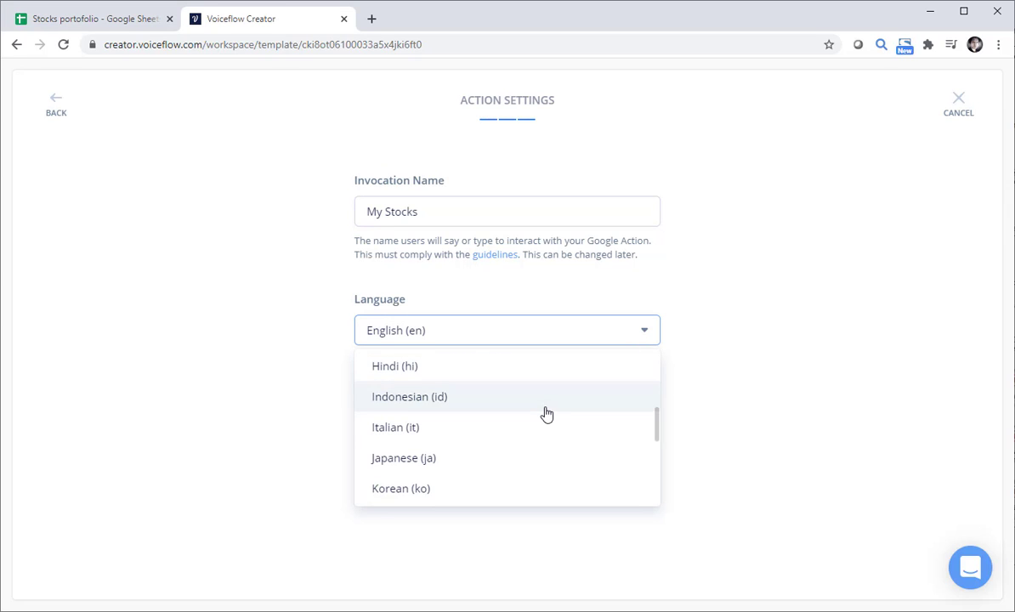
{"action": "scroll", "coordinate": [510, 419], "scroll_direction": "up", "scroll_amount": 3}
{"action": "left_click", "coordinate": [453, 423]}
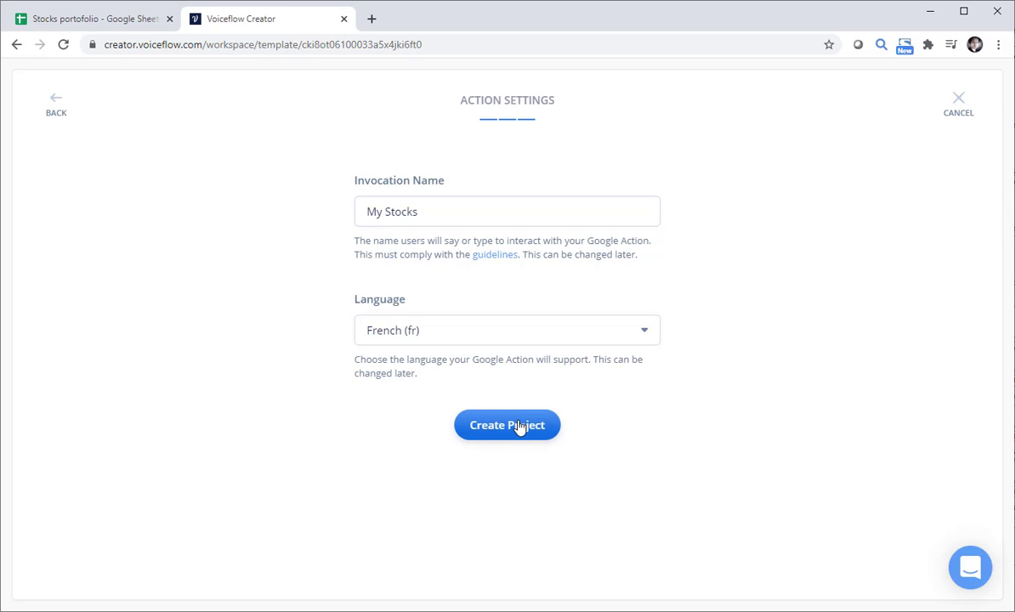
{"action": "left_click", "coordinate": [520, 429]}
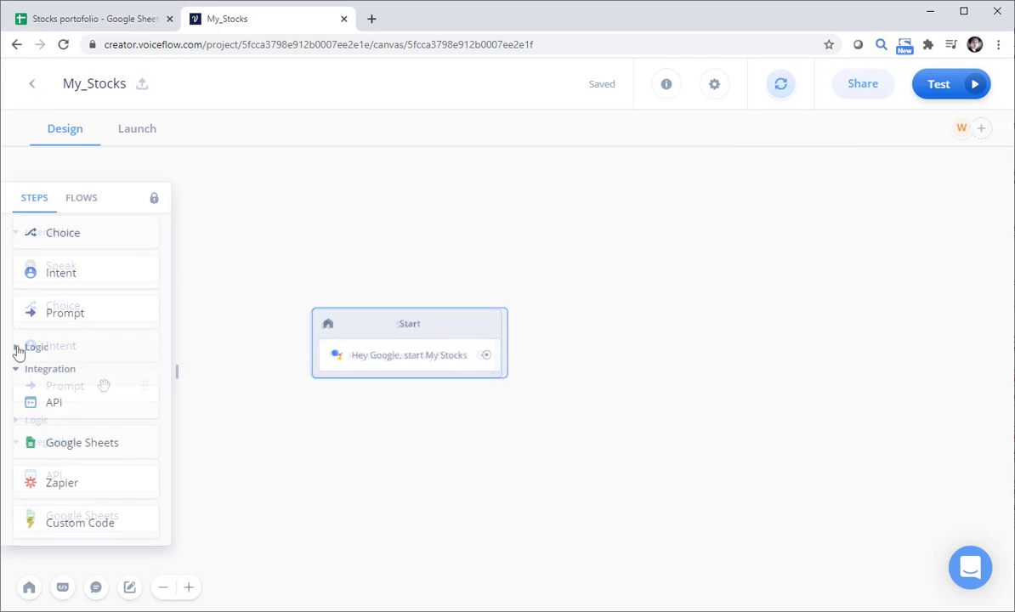
Look through the available Interaction, Logic, Integration and Channel steps in the step library
{"action": "left_click", "coordinate": [129, 349]}
{"action": "scroll", "coordinate": [130, 352], "scroll_direction": "down", "scroll_amount": 2}
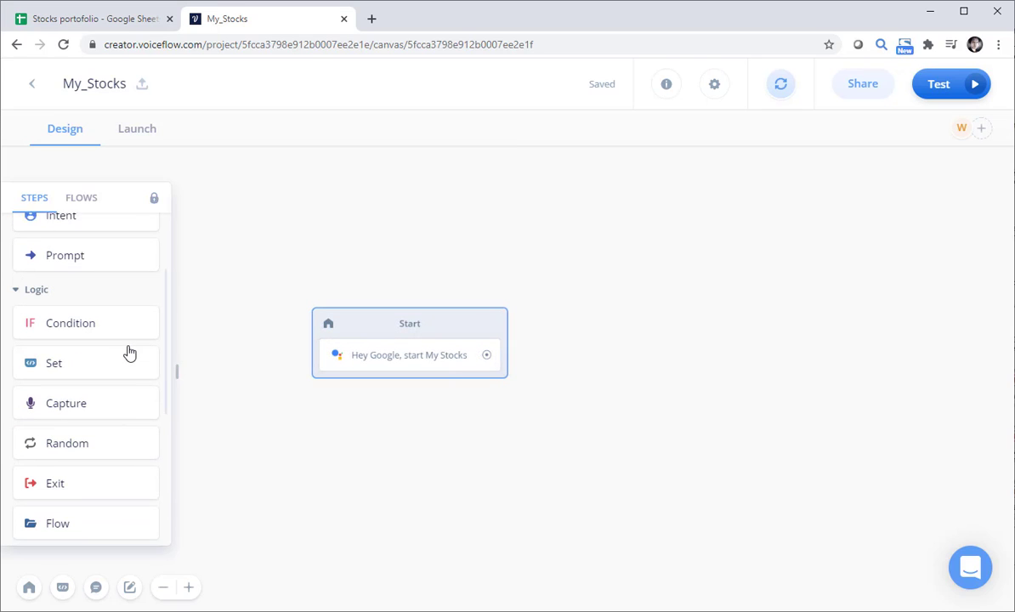
{"action": "scroll", "coordinate": [127, 347], "scroll_direction": "down", "scroll_amount": 1}
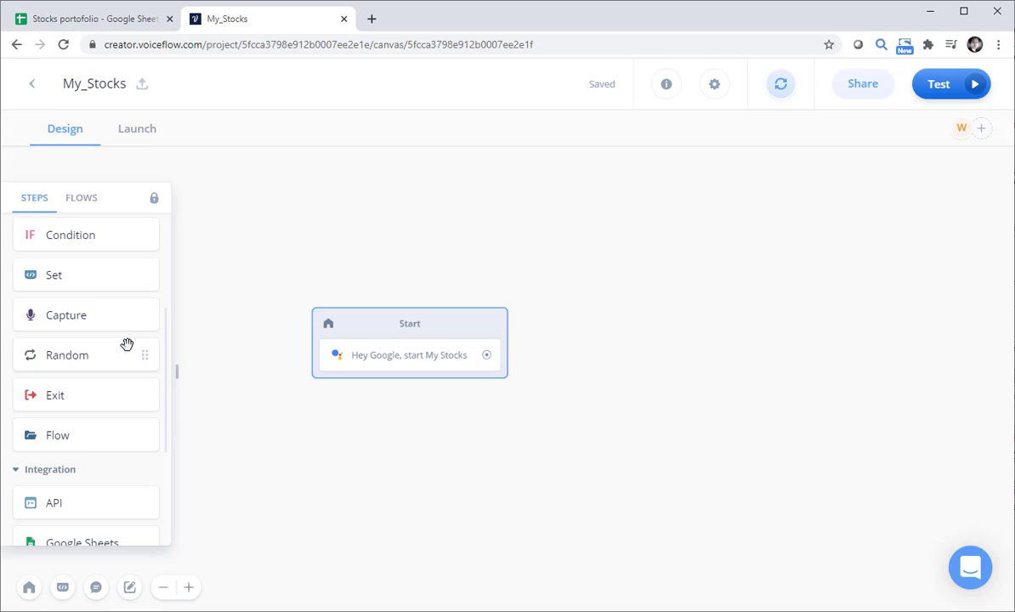
{"action": "scroll", "coordinate": [127, 345], "scroll_direction": "up", "scroll_amount": 2}
{"action": "left_click", "coordinate": [127, 346]}
{"action": "scroll", "coordinate": [102, 350], "scroll_direction": "down", "scroll_amount": 1}
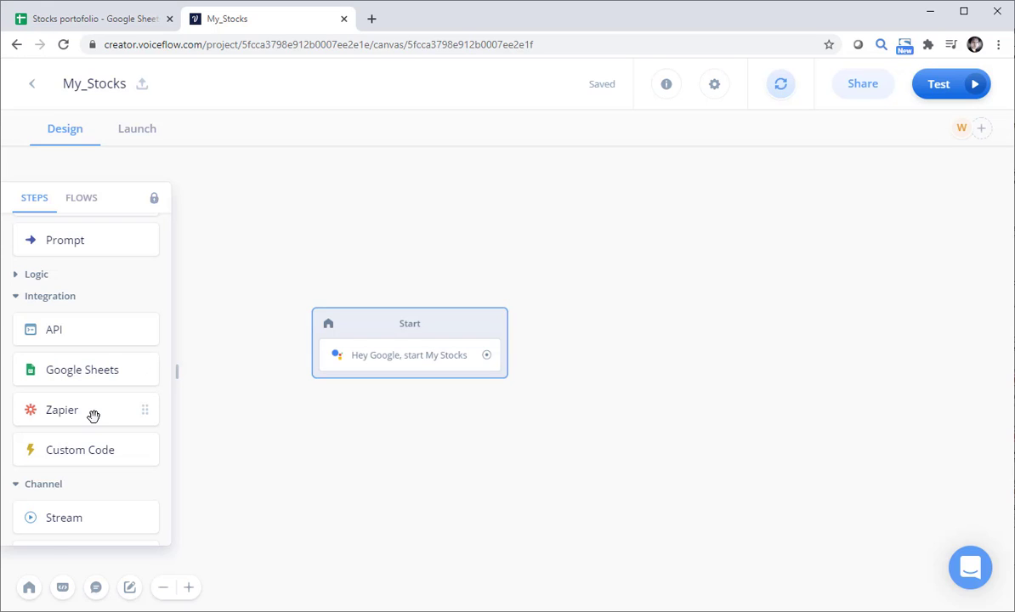
{"action": "scroll", "coordinate": [94, 416], "scroll_direction": "up", "scroll_amount": 1}
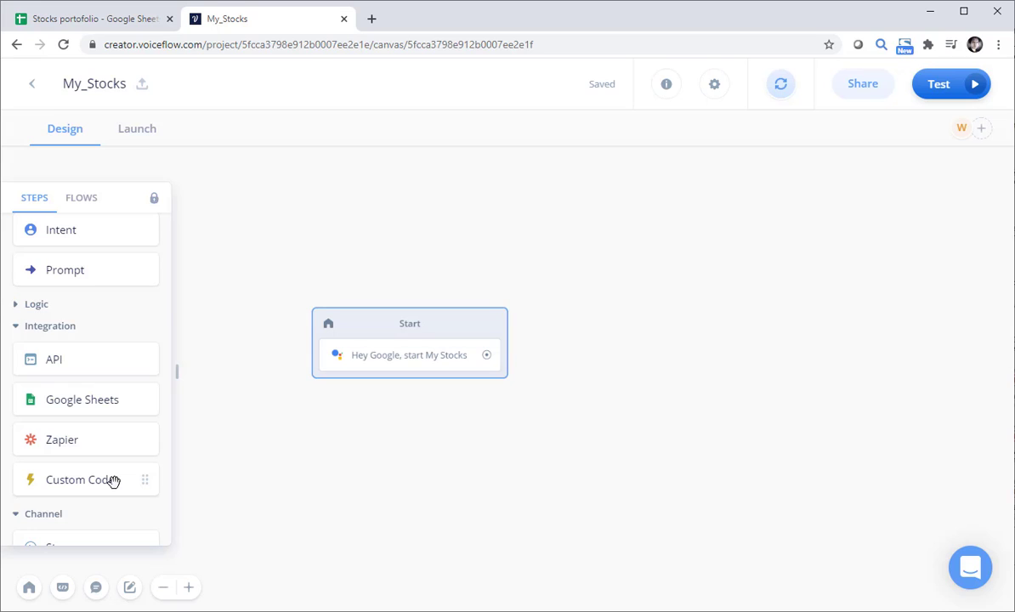
{"action": "scroll", "coordinate": [113, 481], "scroll_direction": "up", "scroll_amount": 3}
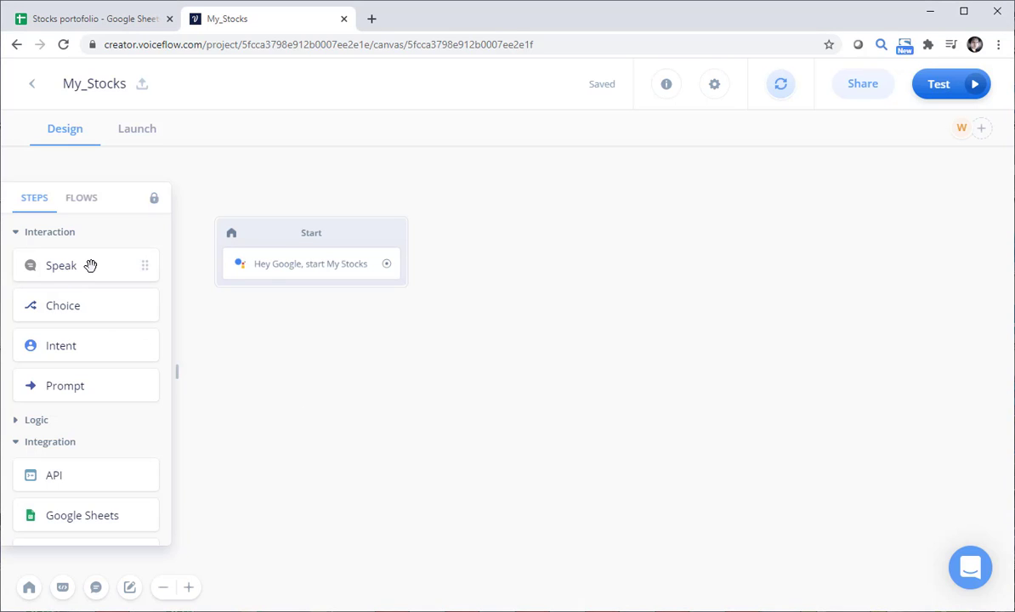
Add a Speak block named intro saying "Bienvenue, veux-tu connaitre le cour de tes actions ?" and link Start to it
{"action": "left_click_drag", "start_coordinate": [92, 266], "coordinate": [590, 288]}
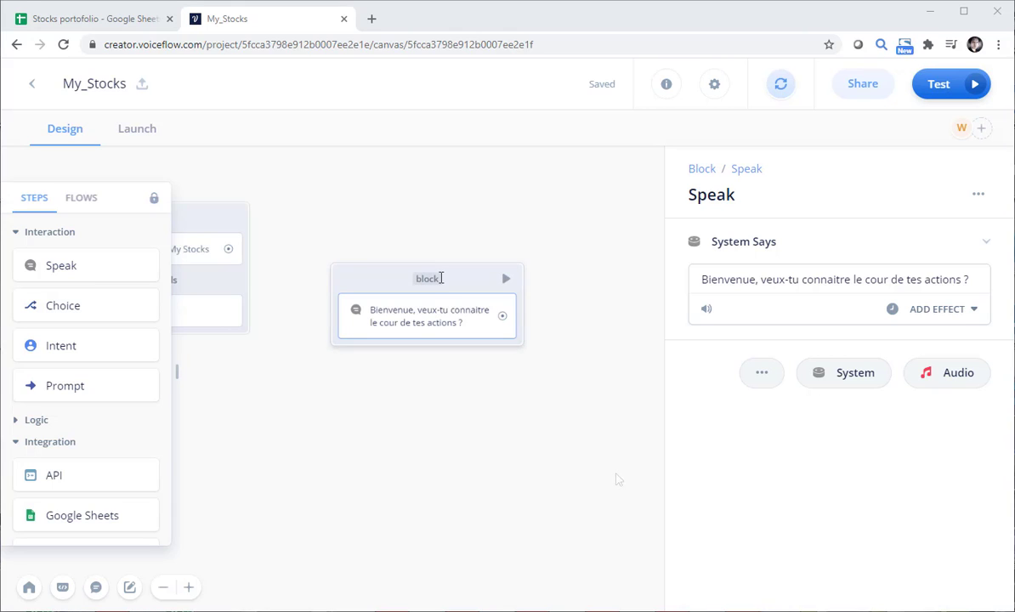
{"action": "double_click", "coordinate": [436, 279]}
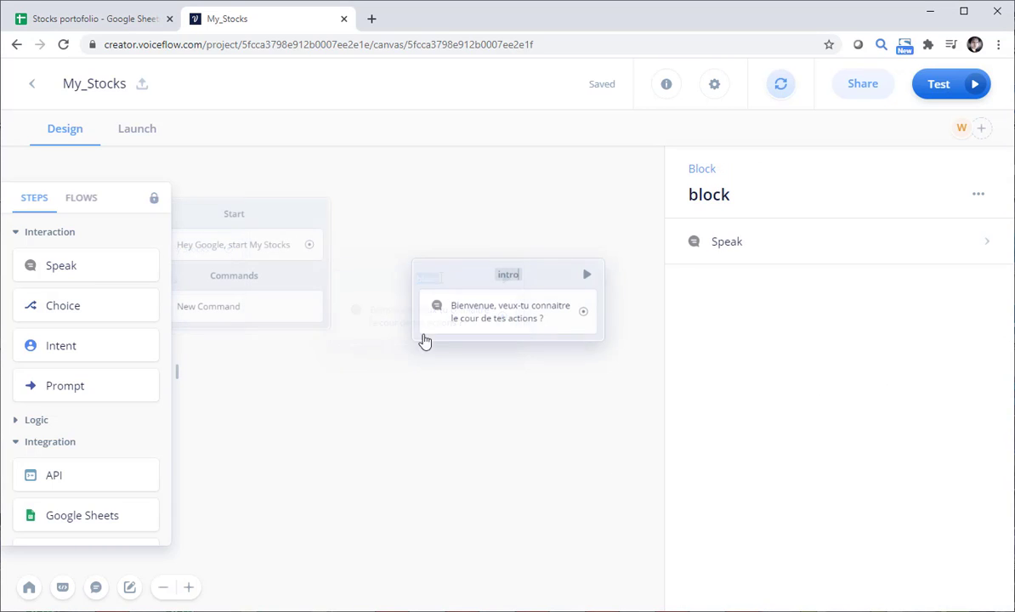
{"action": "left_click", "coordinate": [410, 394]}
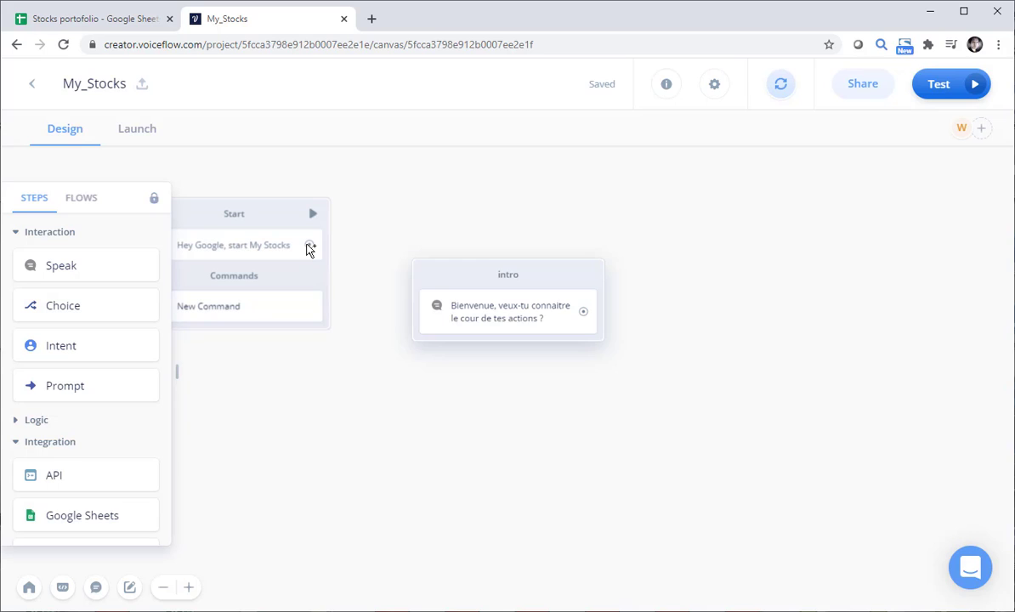
{"action": "left_click_drag", "start_coordinate": [310, 246], "coordinate": [418, 321]}
Add a Choice block named choix after intro, linked from it, with the two paths oui and non
{"action": "left_click_drag", "start_coordinate": [571, 400], "coordinate": [450, 417]}
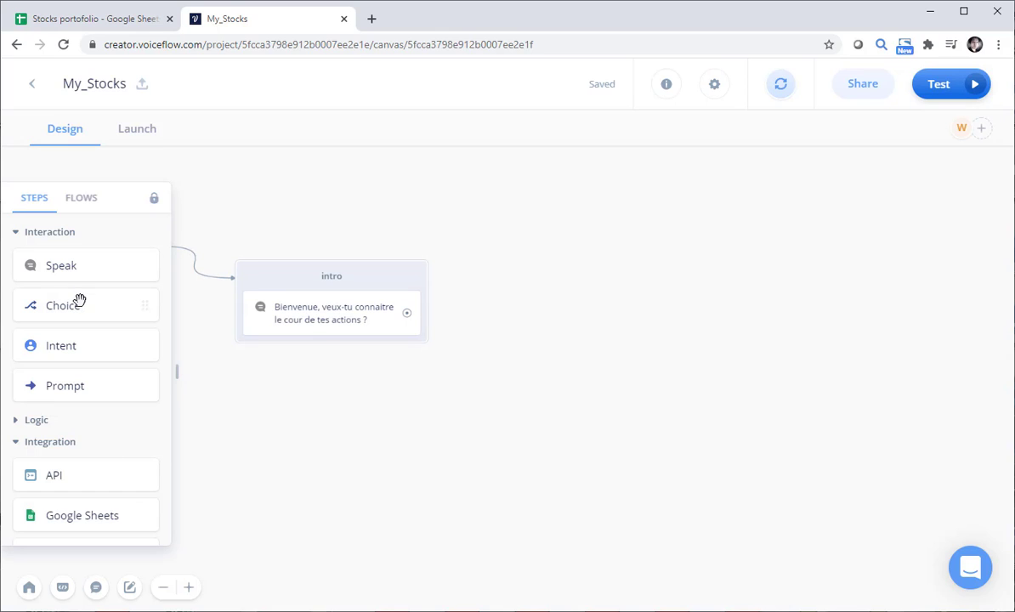
{"action": "left_click_drag", "start_coordinate": [88, 308], "coordinate": [574, 307]}
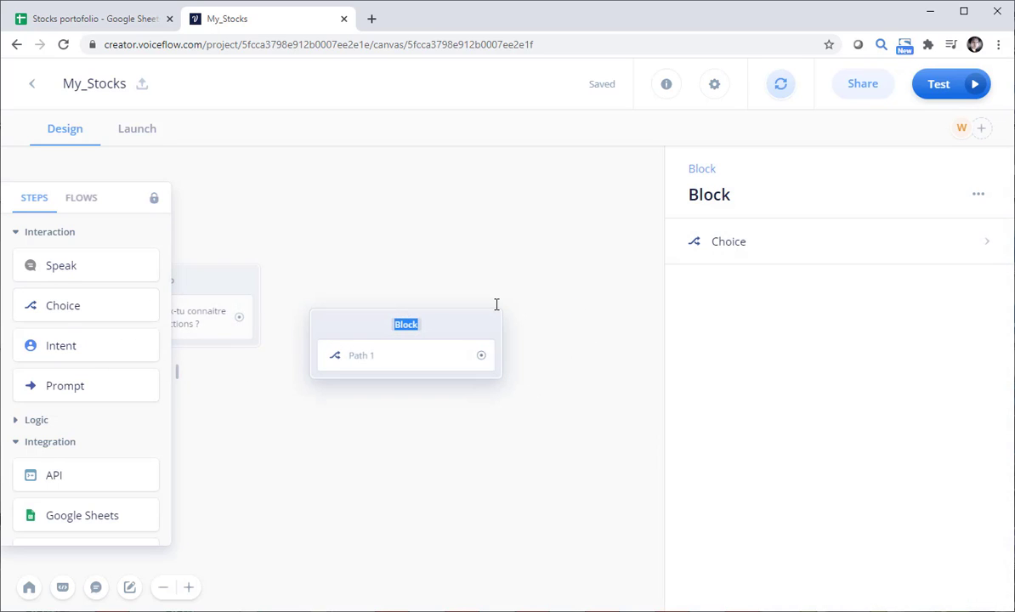
{"action": "type", "text": "choix"}
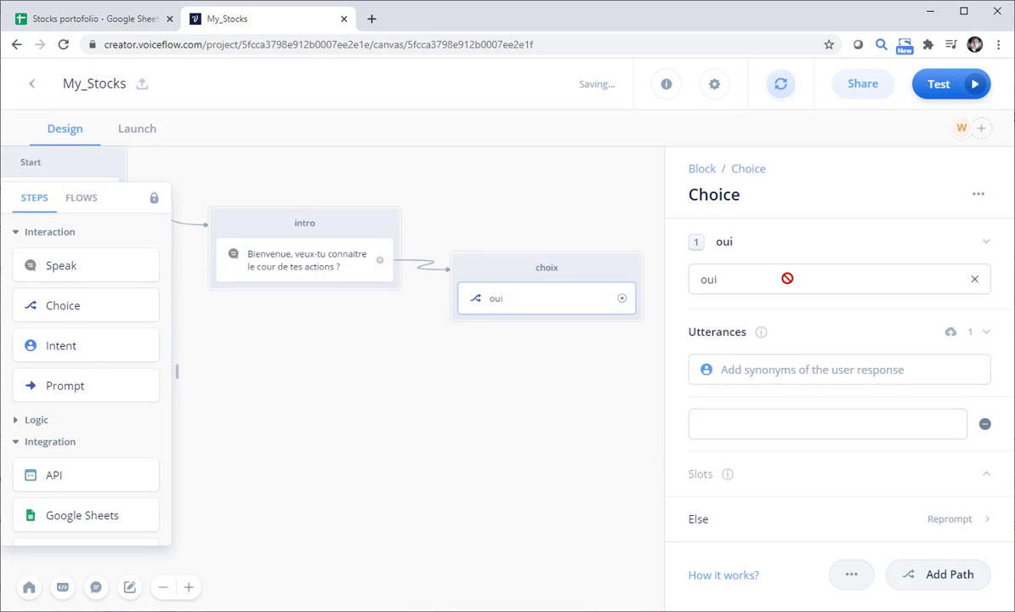
{"action": "left_click", "coordinate": [938, 585]}
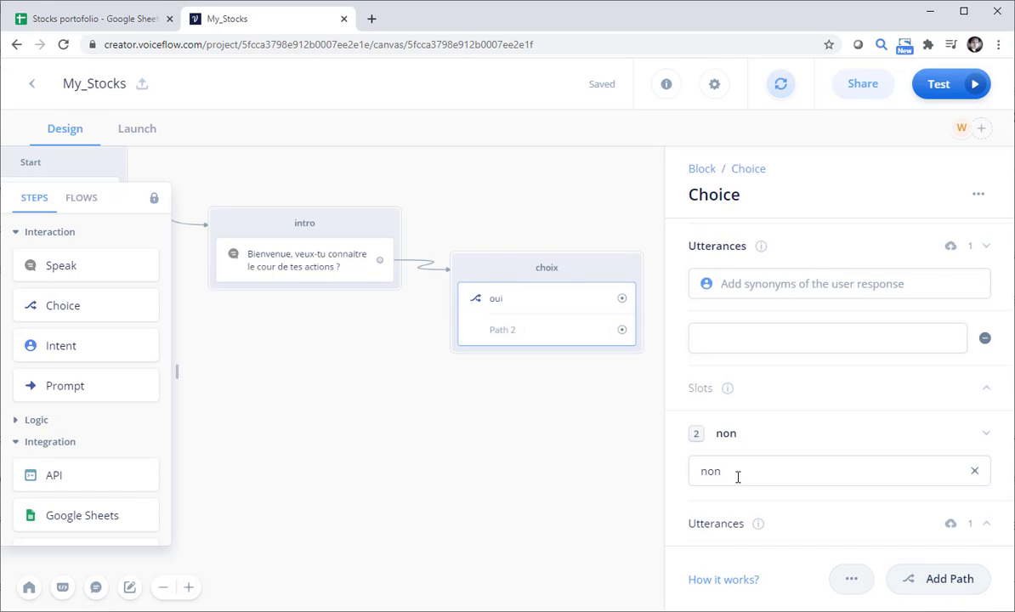
Set the Choice step's Else reprompt to "je n'ai pas compris"
{"action": "scroll", "coordinate": [787, 417], "scroll_direction": "down", "scroll_amount": 1}
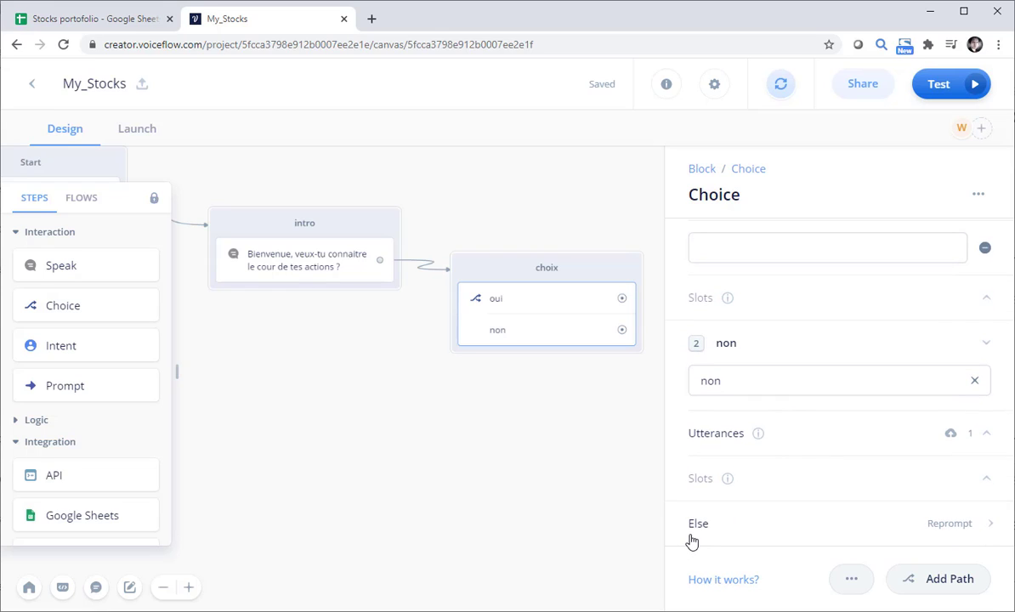
{"action": "left_click", "coordinate": [984, 527]}
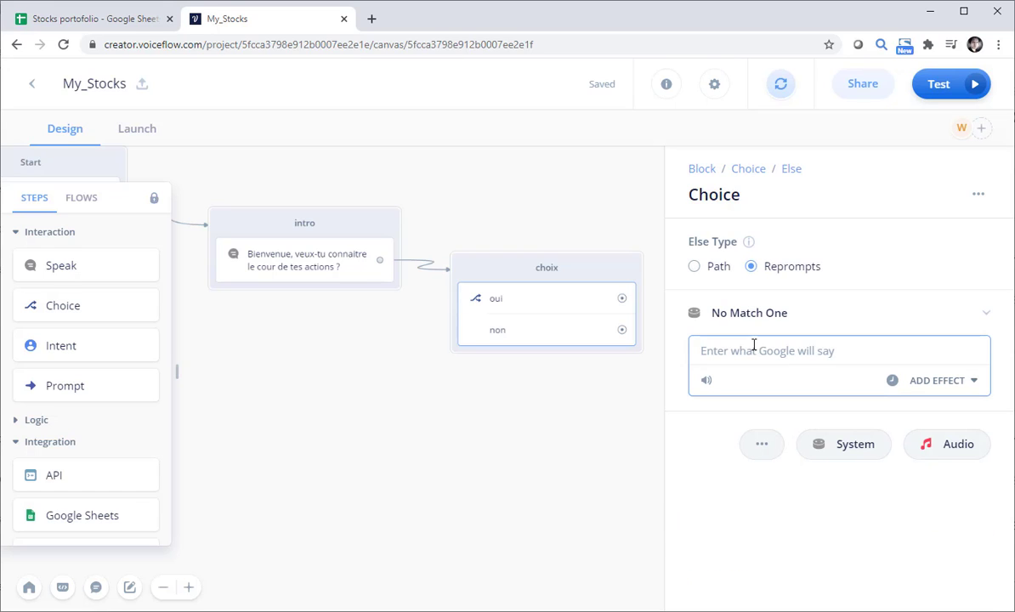
{"action": "type", "text": "Je n'ai pas compris"}
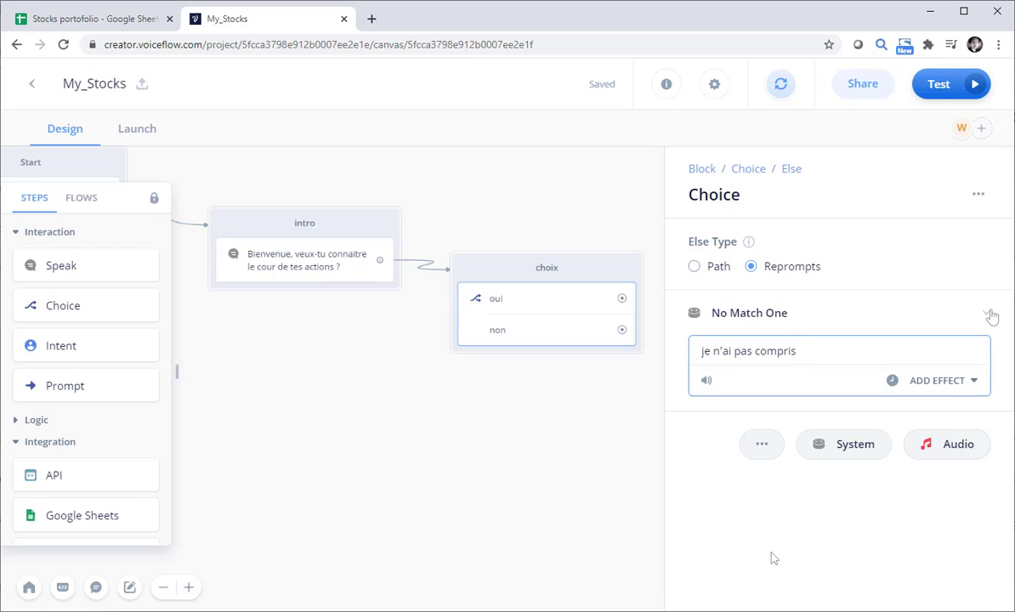
{"action": "left_click", "coordinate": [990, 314]}
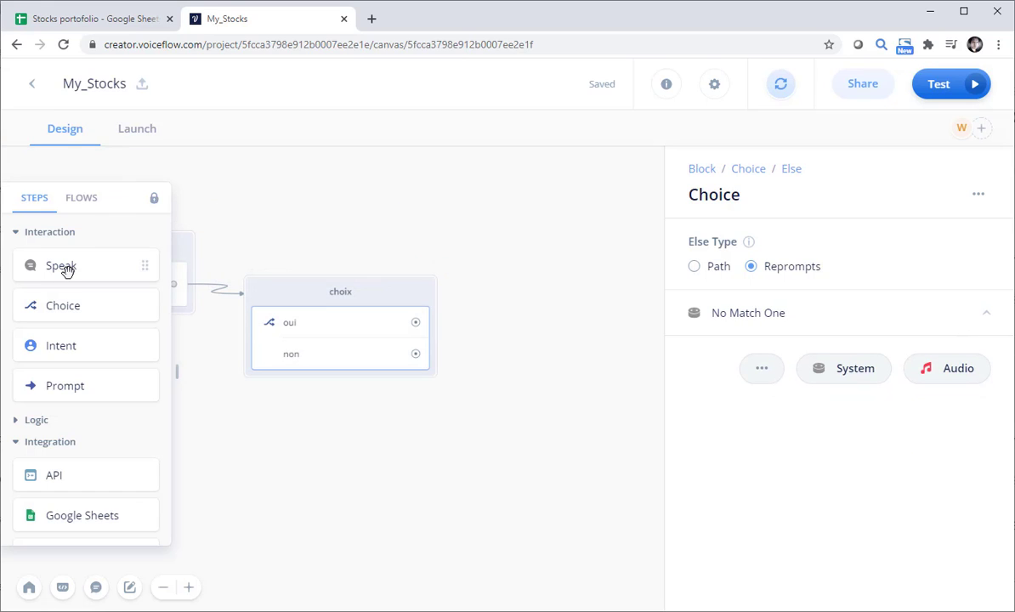
Add a Speak block named reponse negative saying "ok, bonne journée" and link the non path to it
{"action": "left_click_drag", "start_coordinate": [64, 269], "coordinate": [521, 448]}
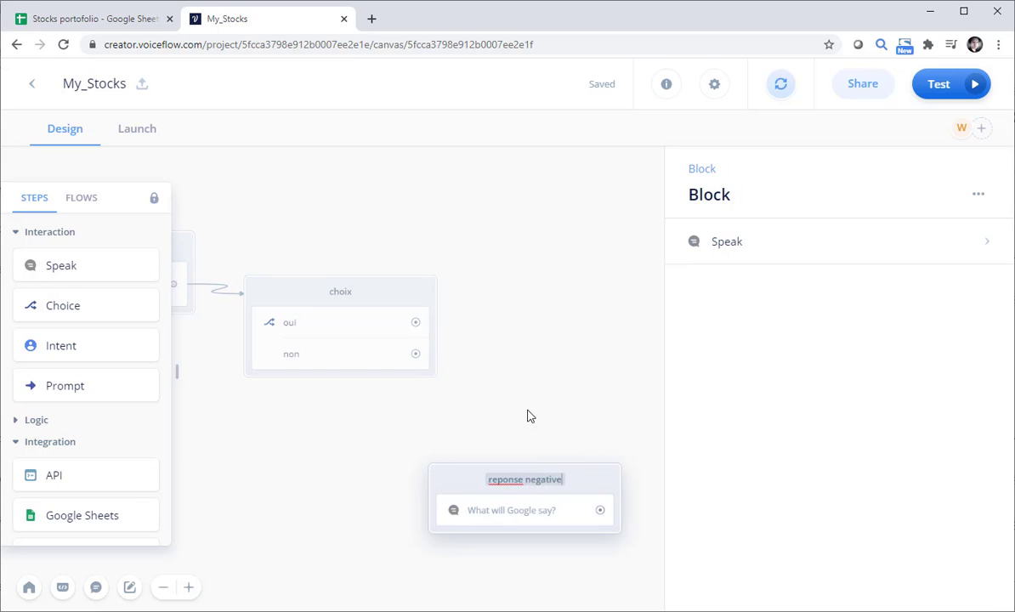
{"action": "left_click", "coordinate": [509, 513]}
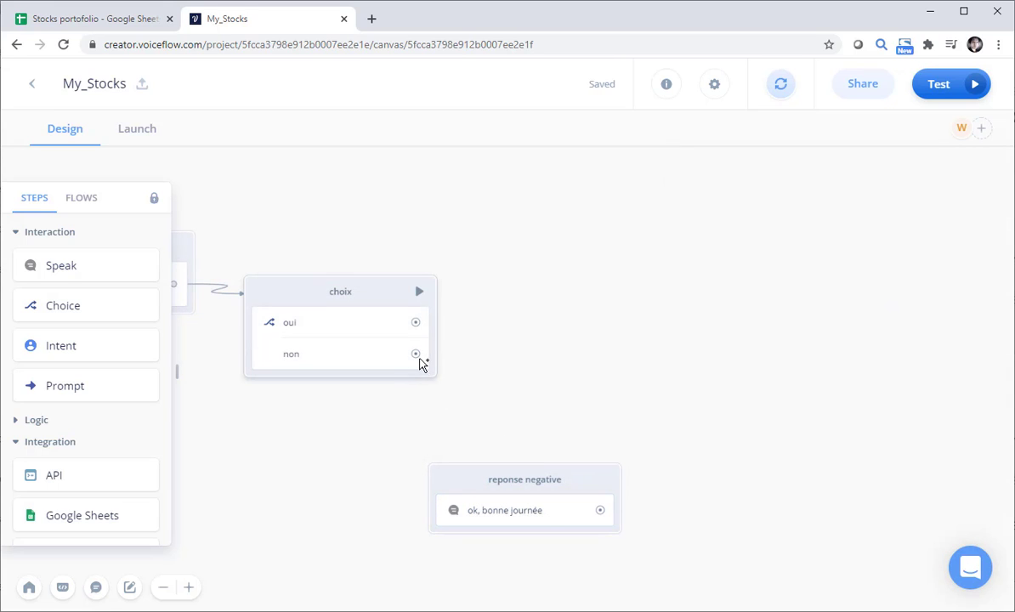
{"action": "left_click_drag", "start_coordinate": [418, 355], "coordinate": [438, 474]}
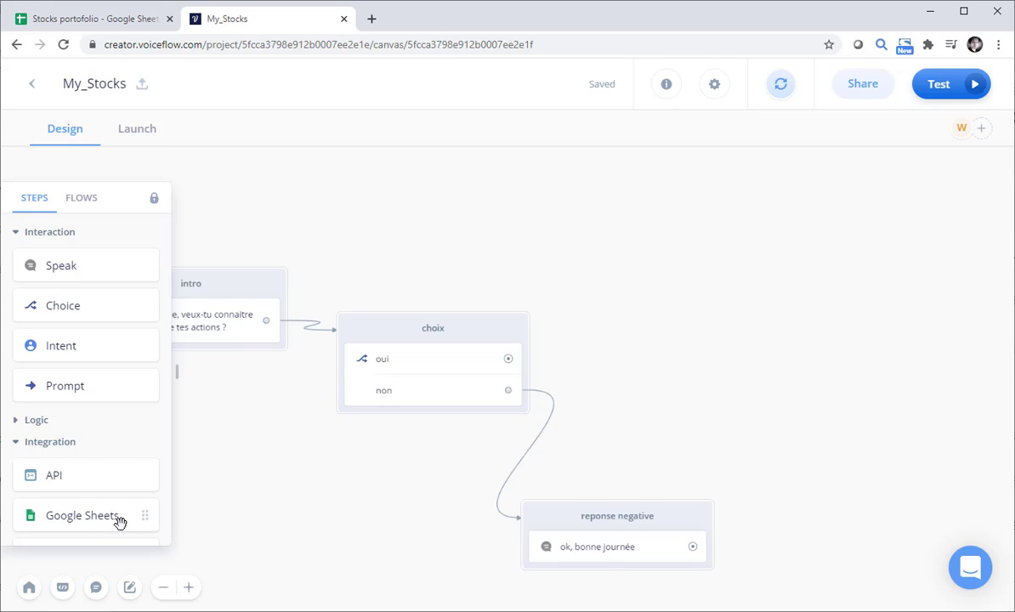
Add a Google Sheets block named donnee_goog and set it to Retrieve Data as the already connected Google user
{"action": "left_click_drag", "start_coordinate": [119, 522], "coordinate": [714, 238]}
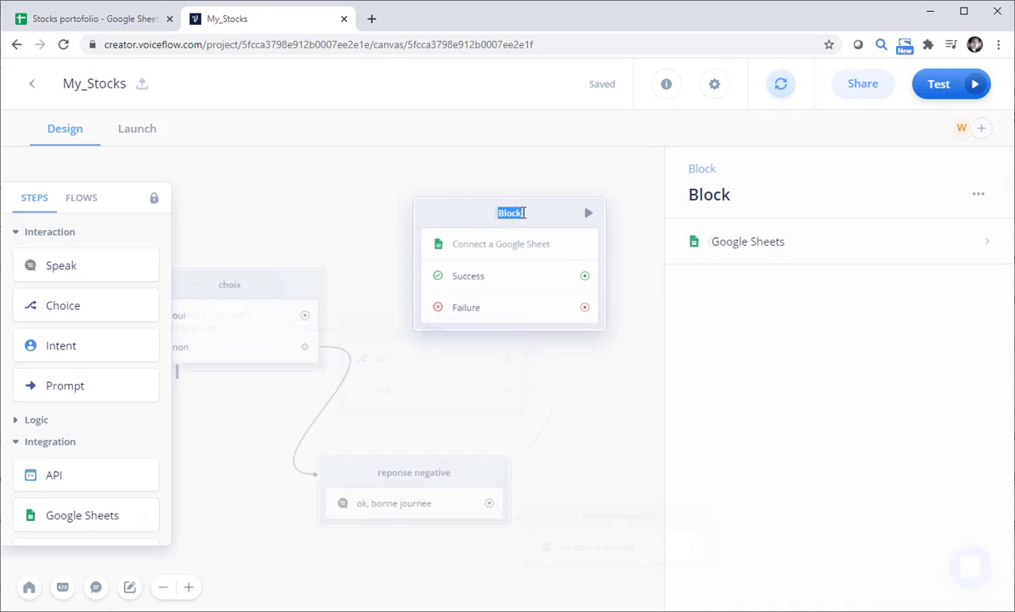
{"action": "type", "text": "donnee_goog"}
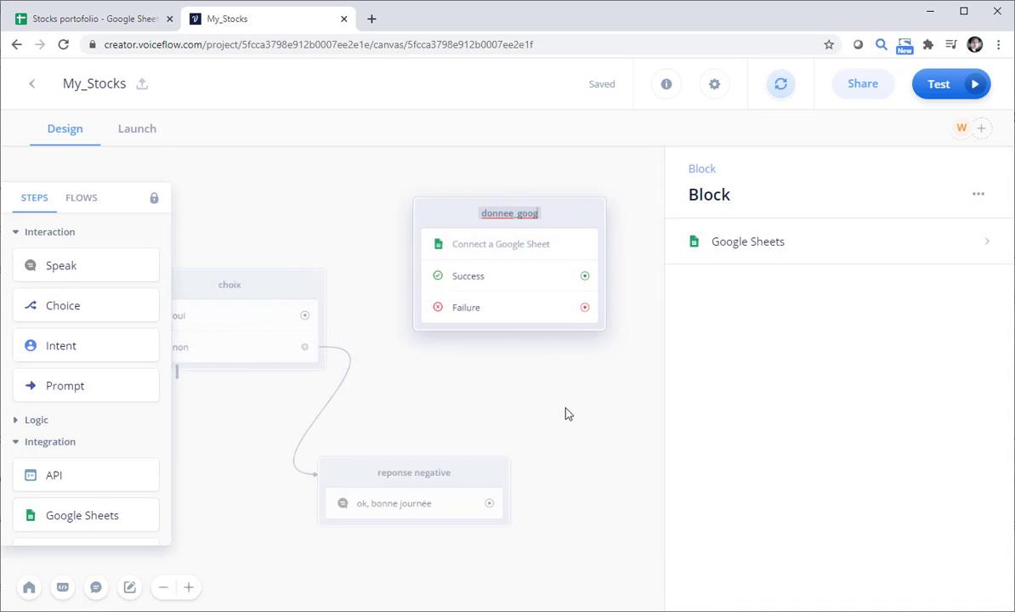
{"action": "left_click", "coordinate": [987, 243]}
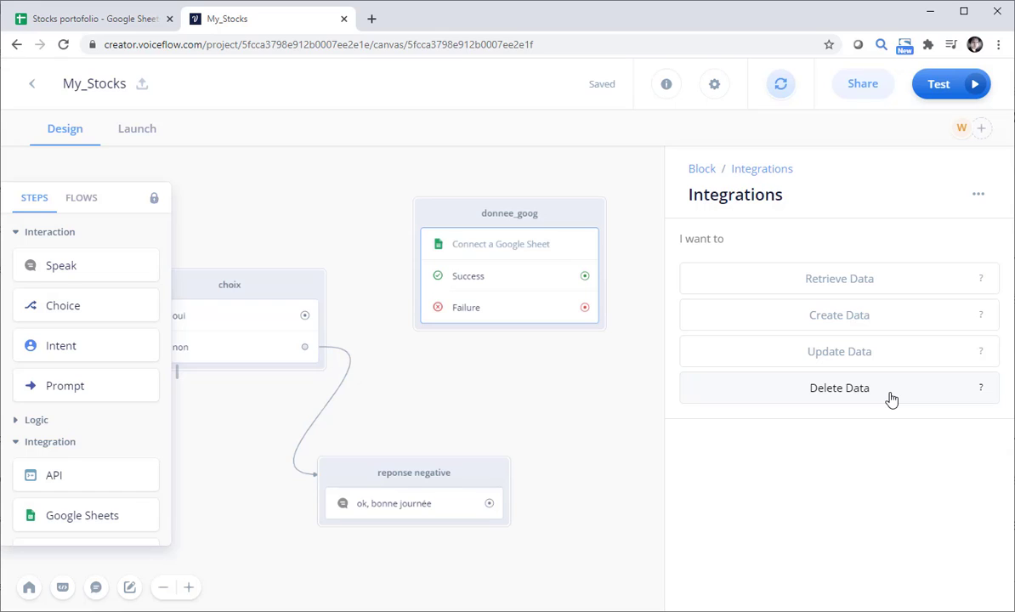
{"action": "left_click", "coordinate": [871, 287]}
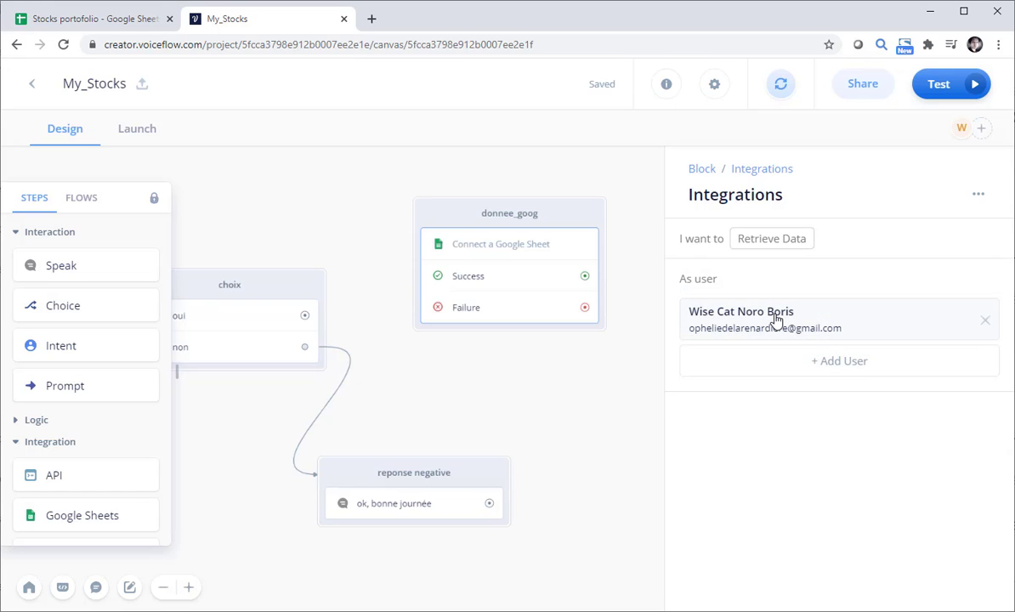
{"action": "left_click", "coordinate": [723, 316]}
Choose the spreadsheet Stocks portofolio and its sheet Portofolio as the data source of donnee_goog
{"action": "left_click", "coordinate": [979, 360]}
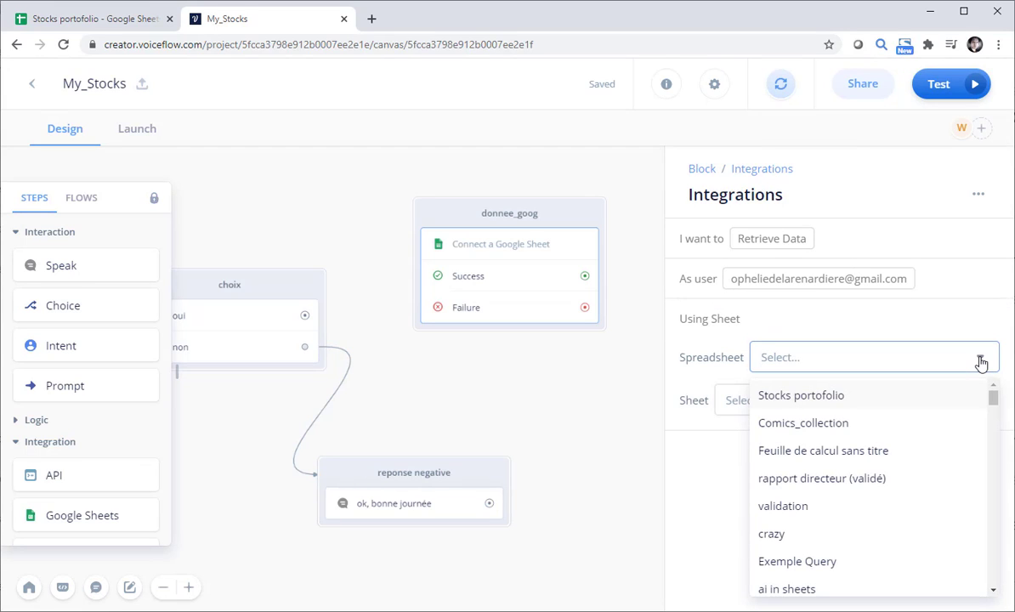
{"action": "left_click", "coordinate": [838, 398]}
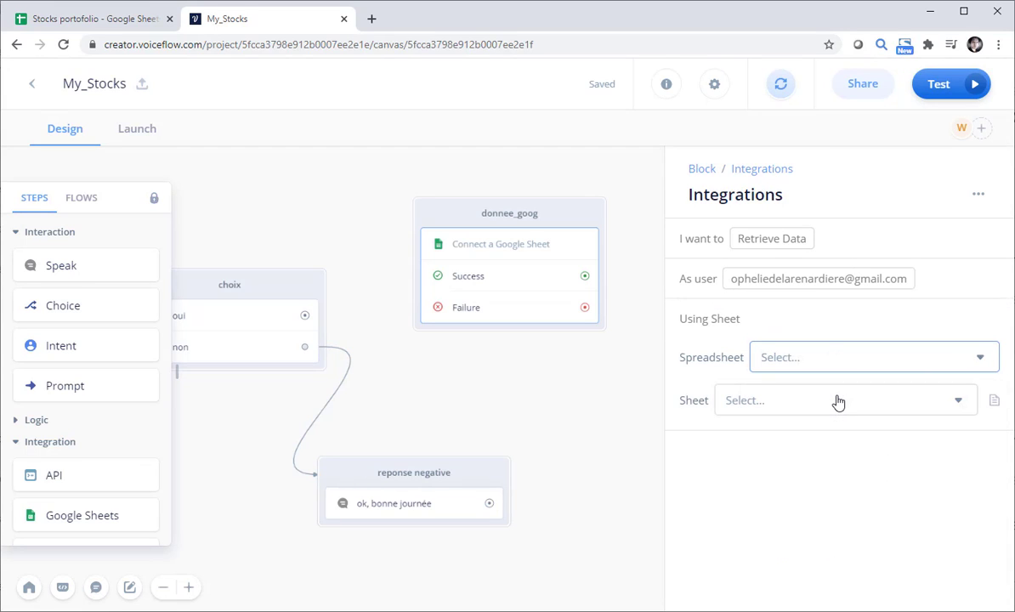
{"action": "left_click", "coordinate": [959, 406]}
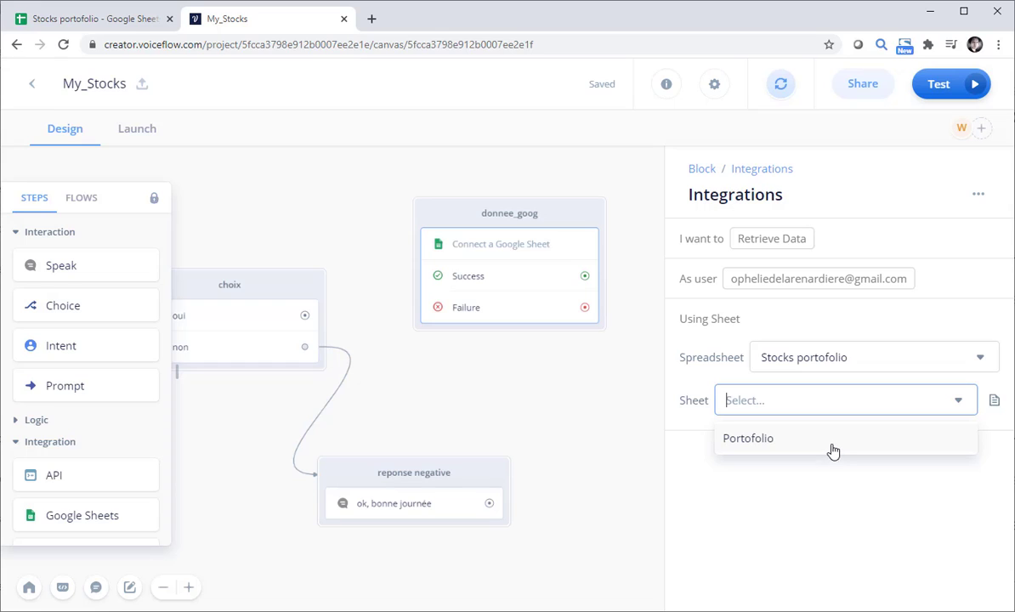
{"action": "left_click", "coordinate": [831, 446]}
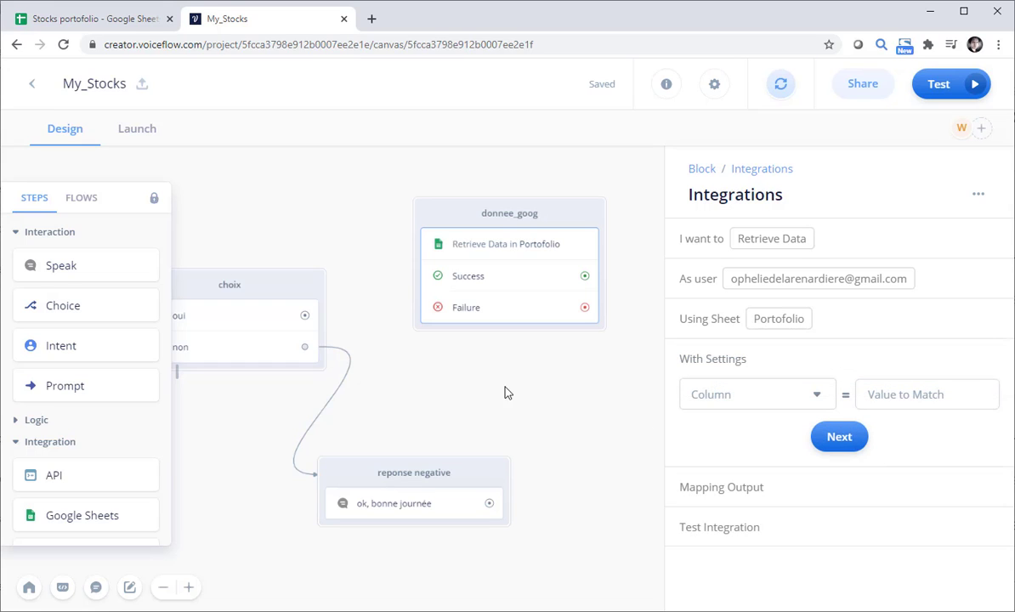
Set the Google Sheets retrieval to match Row Number = 2 and continue to the output mapping
{"action": "left_click", "coordinate": [124, 24]}
{"action": "left_click", "coordinate": [706, 395]}
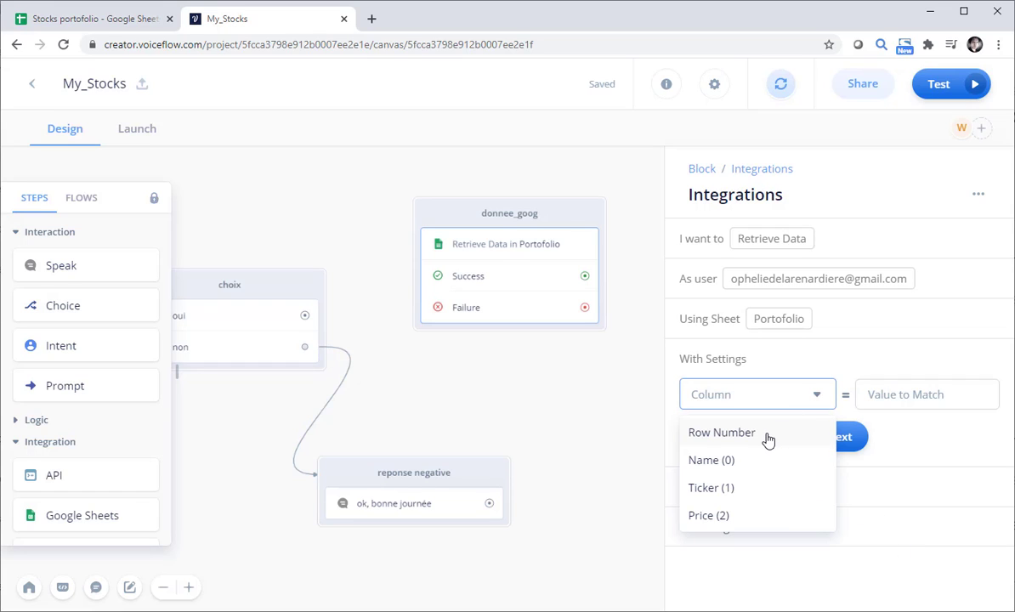
{"action": "left_click", "coordinate": [768, 435]}
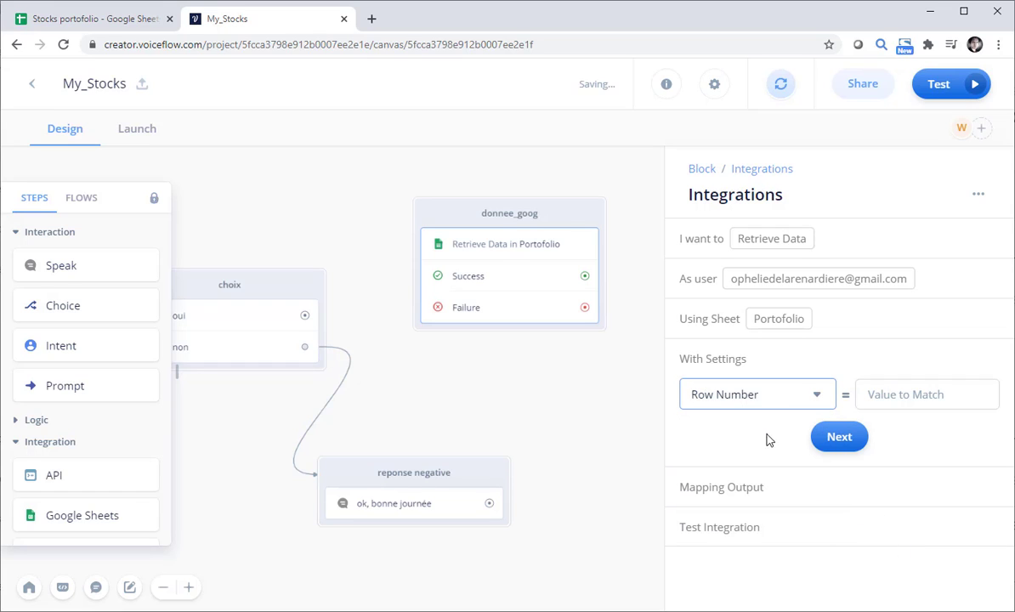
{"action": "left_click", "coordinate": [878, 393]}
{"action": "type", "text": "2"}
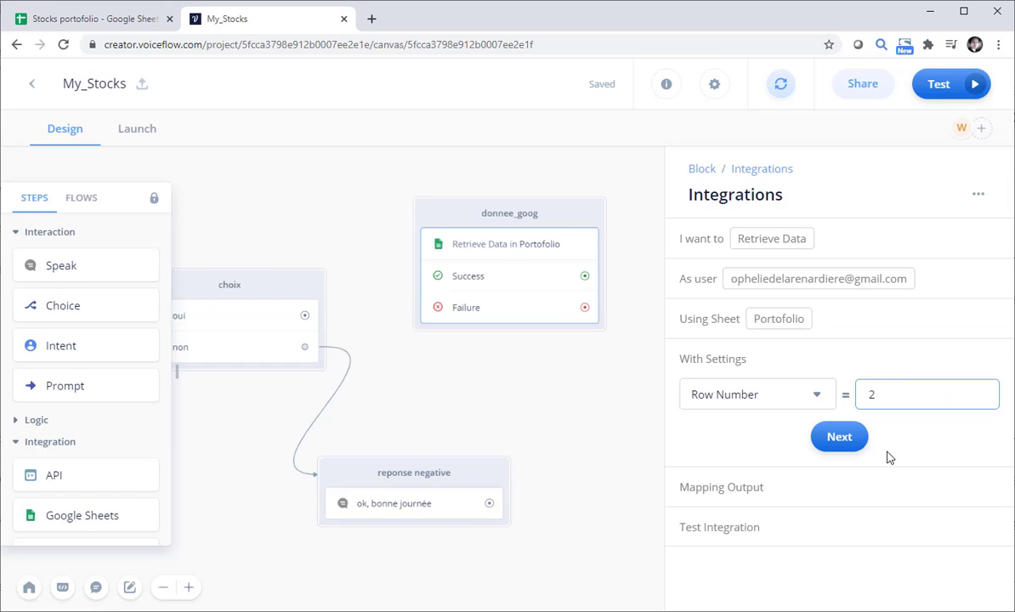
{"action": "left_click", "coordinate": [845, 446]}
{"action": "left_click", "coordinate": [846, 446]}
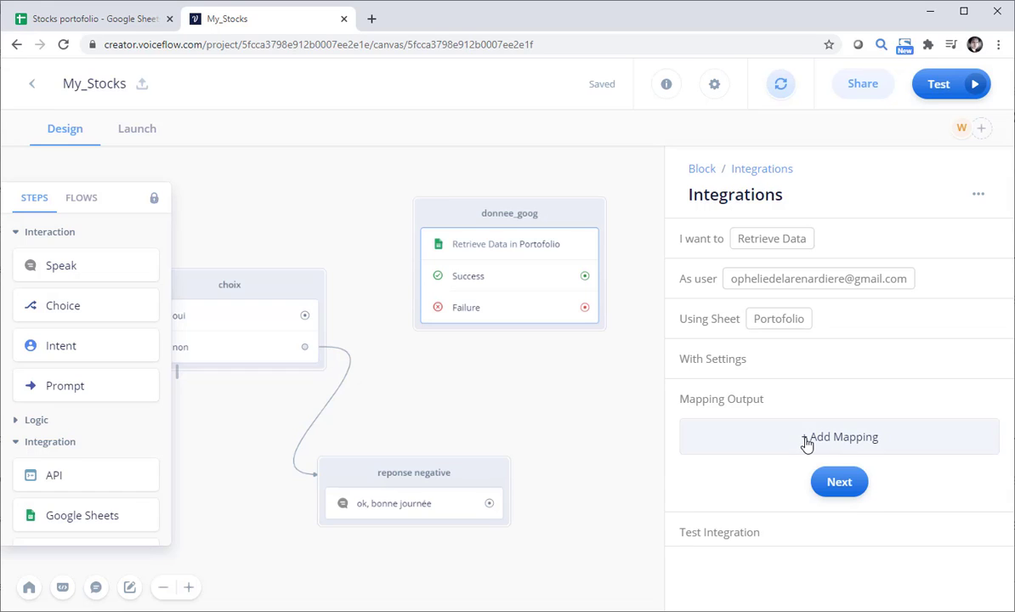
Add an output mapping from the Name (0) column to the variable nom_google
{"action": "left_click", "coordinate": [807, 440]}
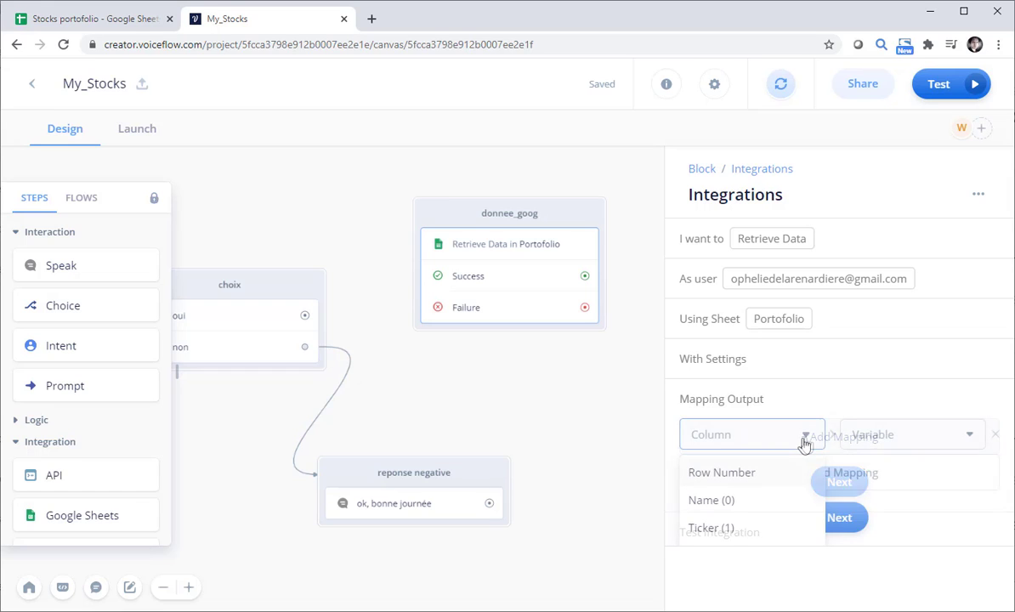
{"action": "left_click", "coordinate": [750, 506]}
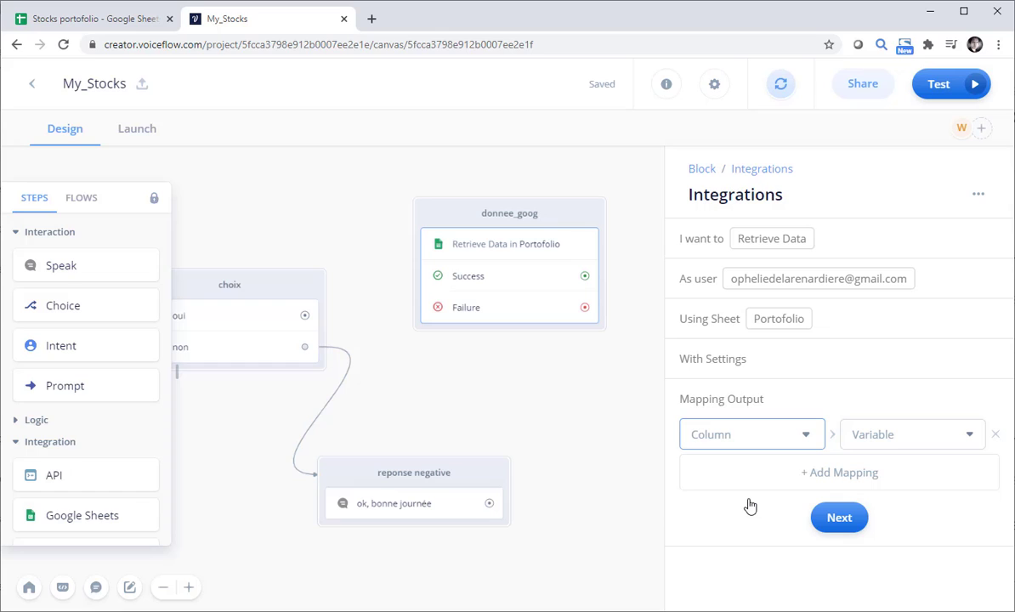
{"action": "left_click", "coordinate": [966, 440]}
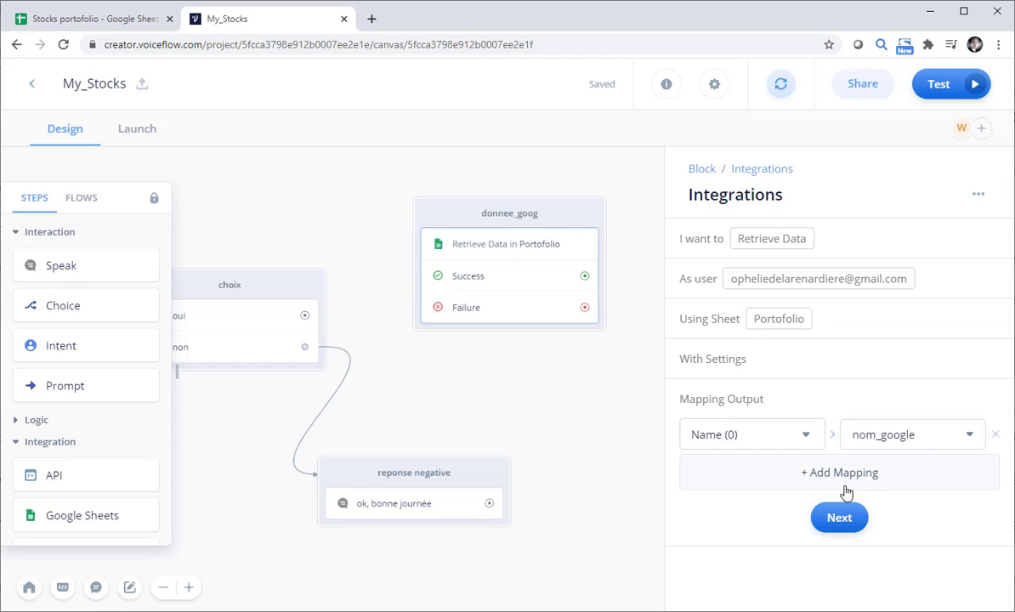
Add a second output mapping from the Price (2) column to the variable prix_google
{"action": "left_click", "coordinate": [841, 480]}
{"action": "left_click", "coordinate": [806, 475]}
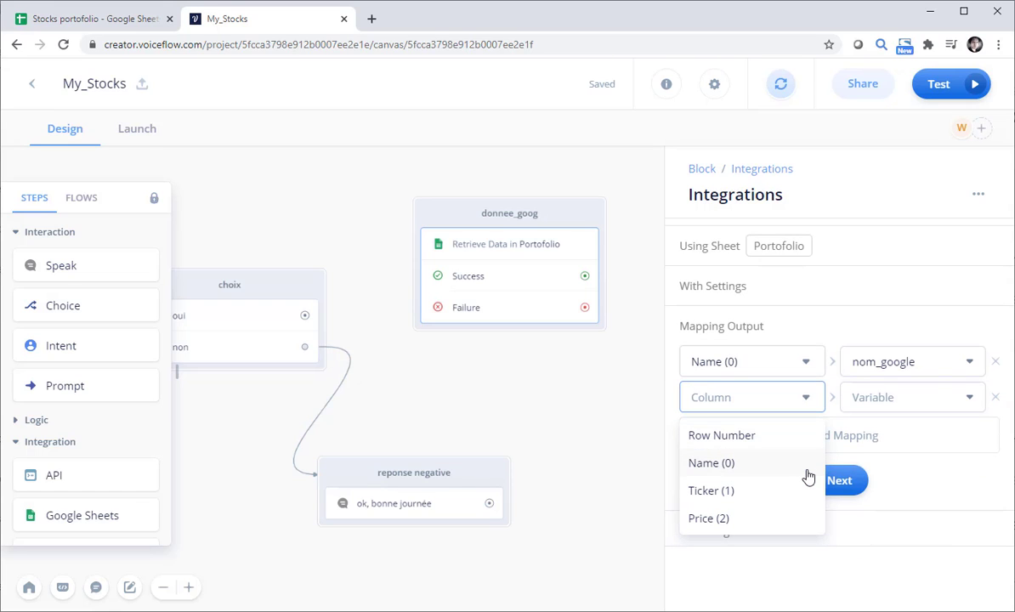
{"action": "left_click", "coordinate": [732, 514]}
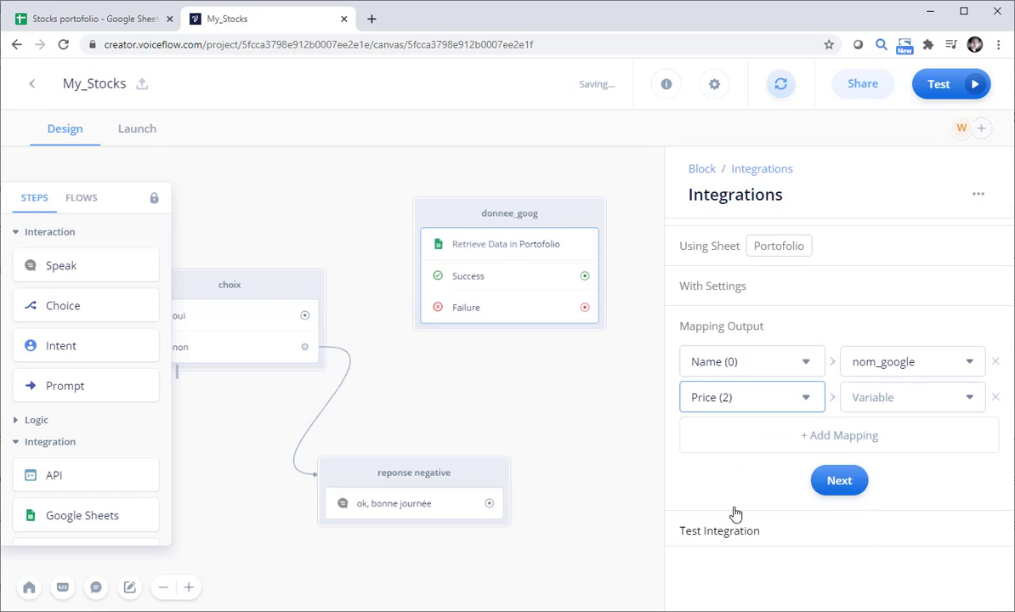
{"action": "left_click", "coordinate": [81, 19]}
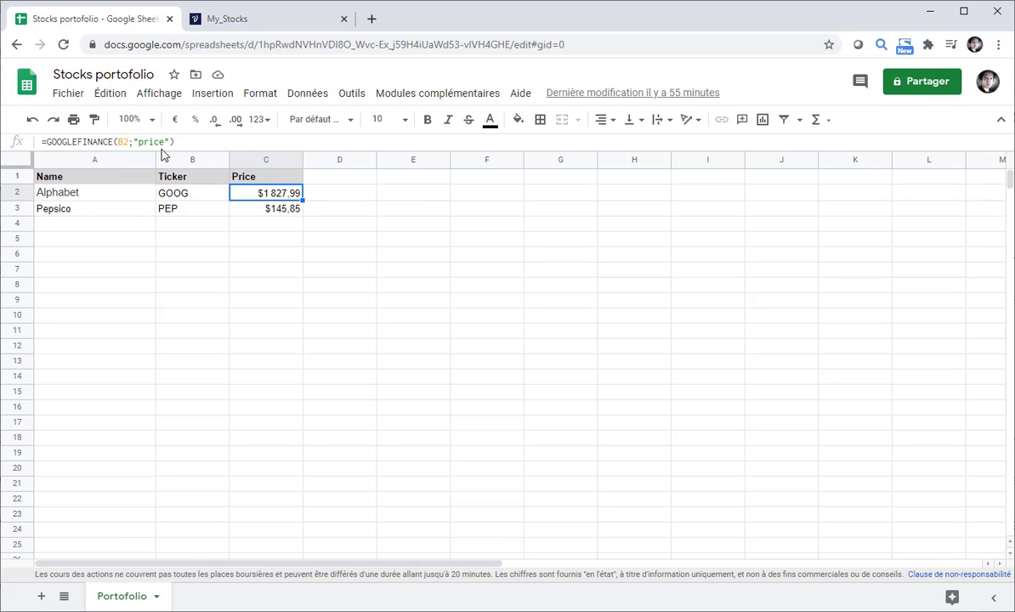
{"action": "left_click", "coordinate": [225, 20]}
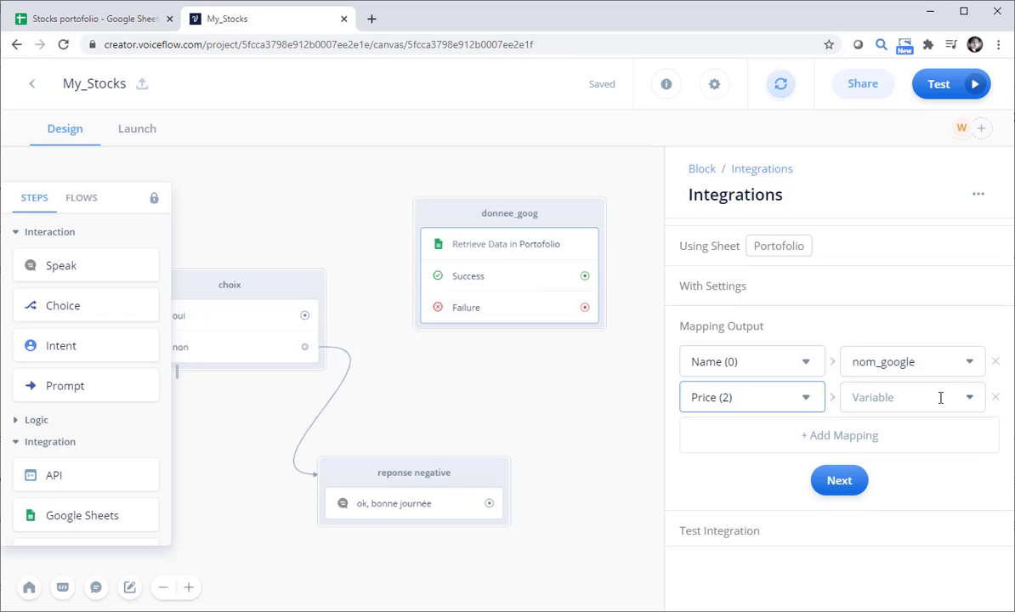
{"action": "left_click", "coordinate": [942, 397]}
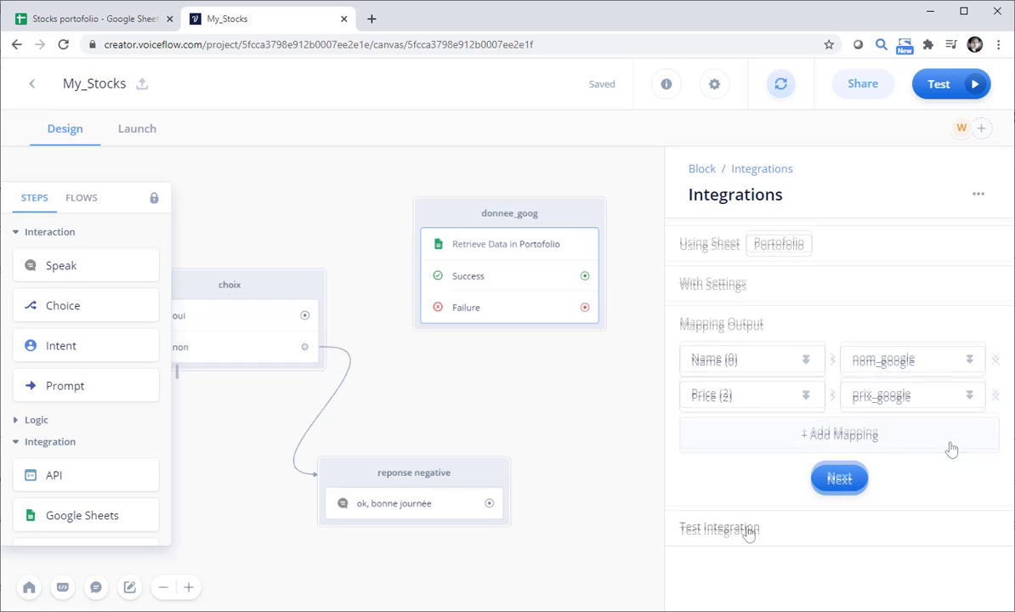
Run the integration test for donnee_goog and examine the complete response
{"action": "left_click", "coordinate": [748, 527]}
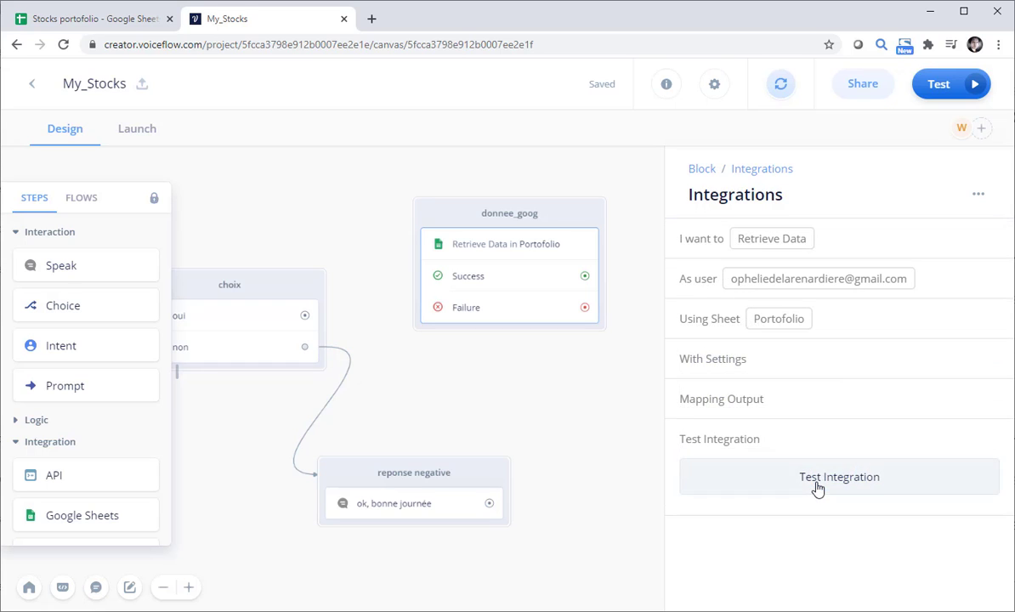
{"action": "left_click", "coordinate": [819, 481]}
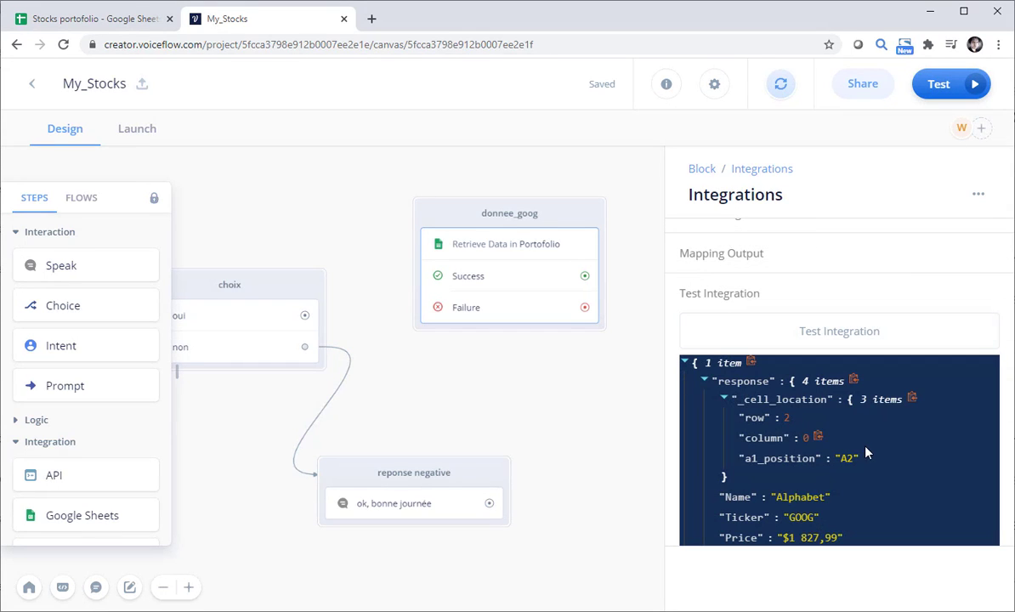
{"action": "scroll", "coordinate": [863, 464], "scroll_direction": "down", "scroll_amount": 1}
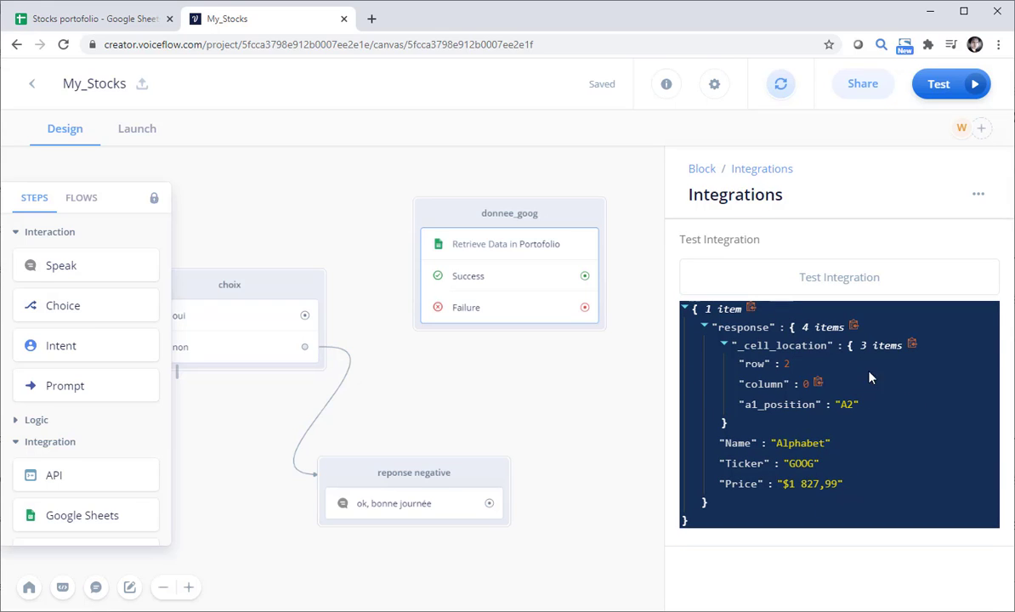
Link the oui path of the choix block to the donnee_goog block
{"action": "left_click_drag", "start_coordinate": [347, 353], "coordinate": [391, 359]}
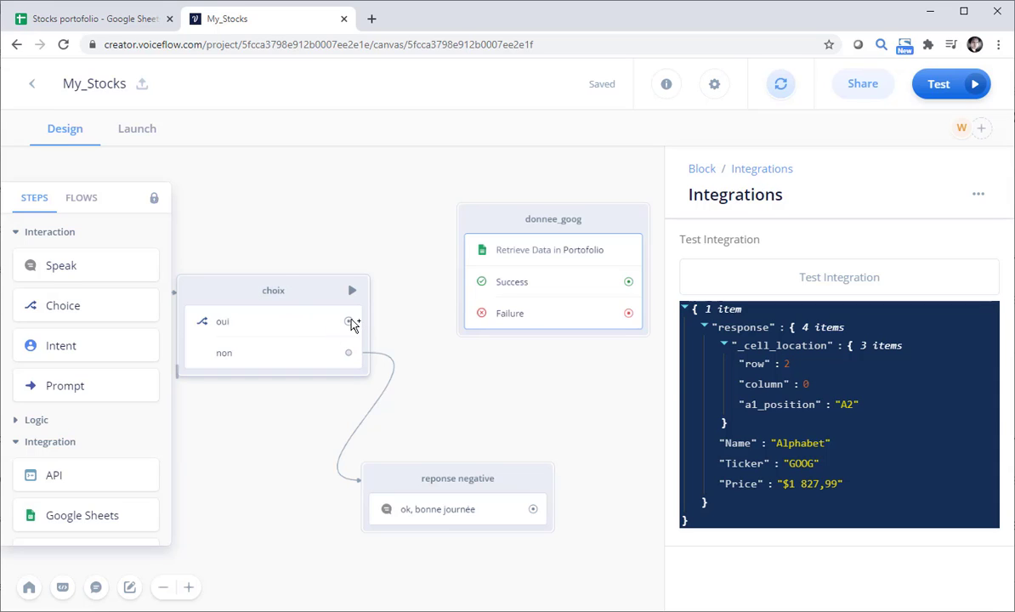
{"action": "left_click_drag", "start_coordinate": [349, 321], "coordinate": [462, 232]}
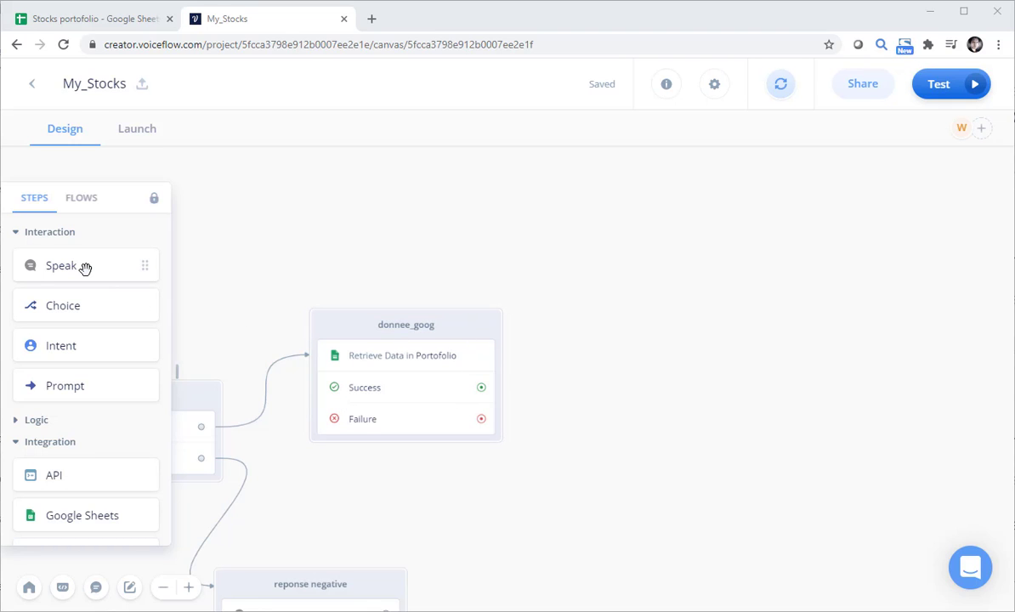
Add a Speak block beyond donnee_goog that says "{nom_google} , {prix_google}" using the two mapped variables
{"action": "left_click_drag", "start_coordinate": [100, 272], "coordinate": [706, 307]}
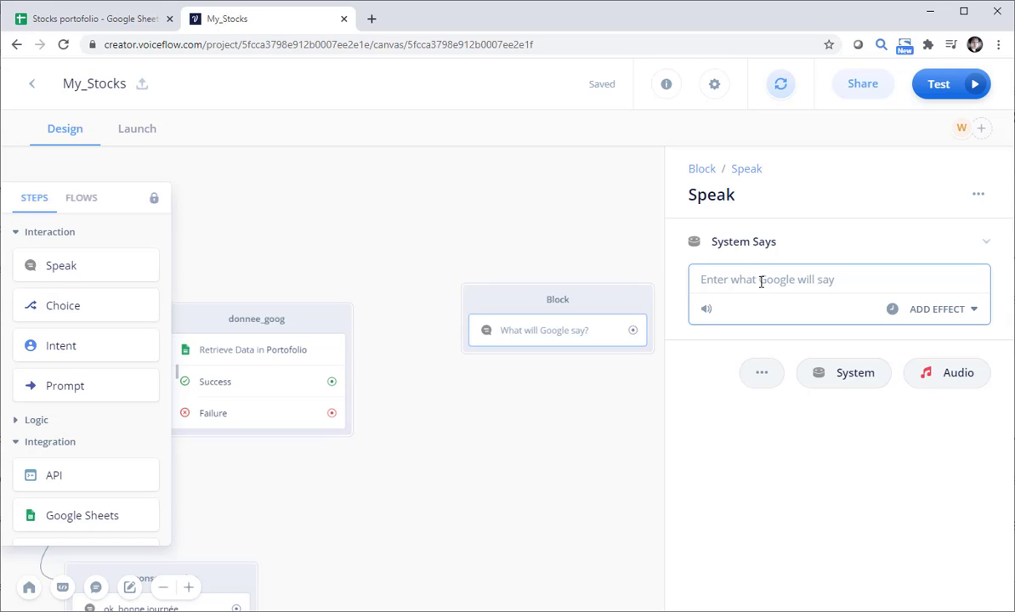
{"action": "type", "text": "{"}
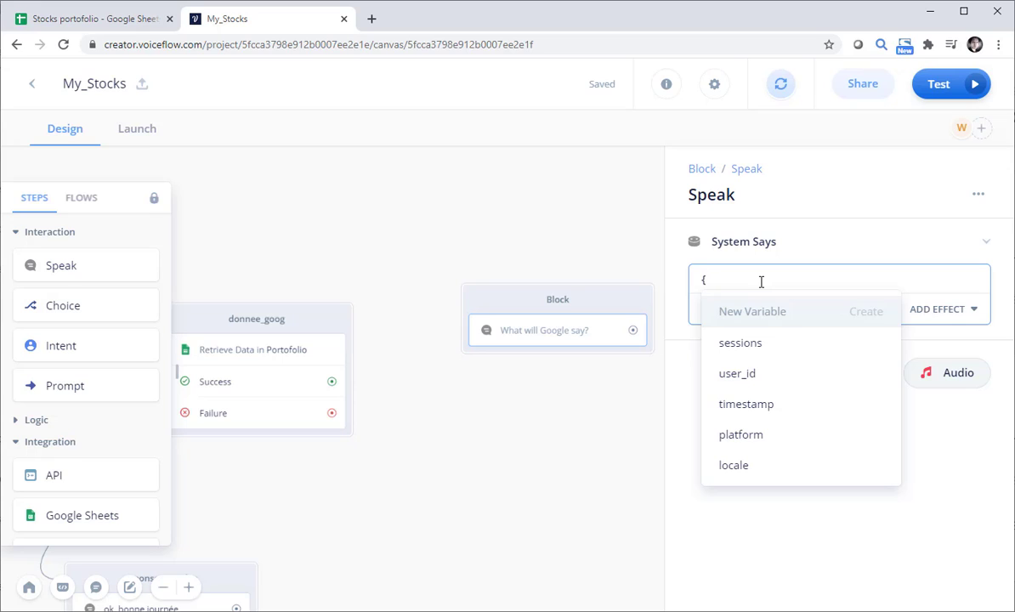
{"action": "type", "text": "n"}
{"action": "left_click", "coordinate": [772, 374]}
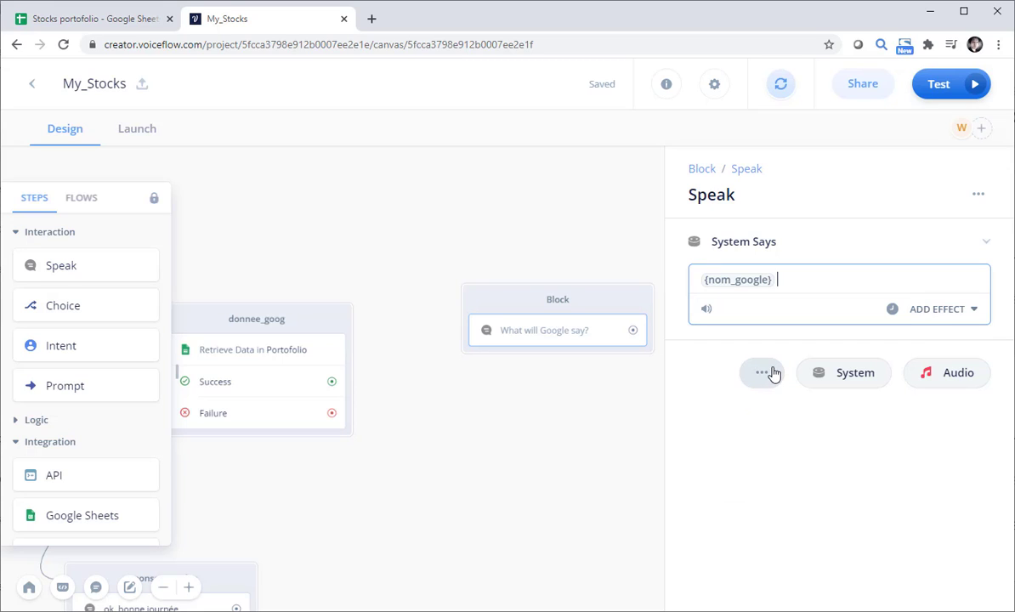
{"action": "type", "text": ", "}
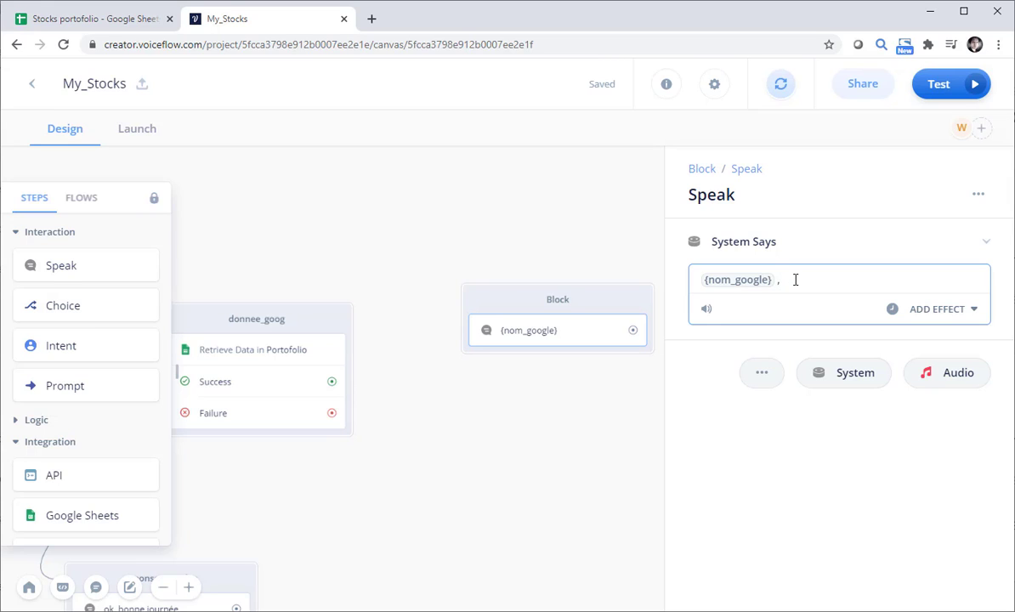
{"action": "type", "text": "{p"}
{"action": "left_click", "coordinate": [846, 409]}
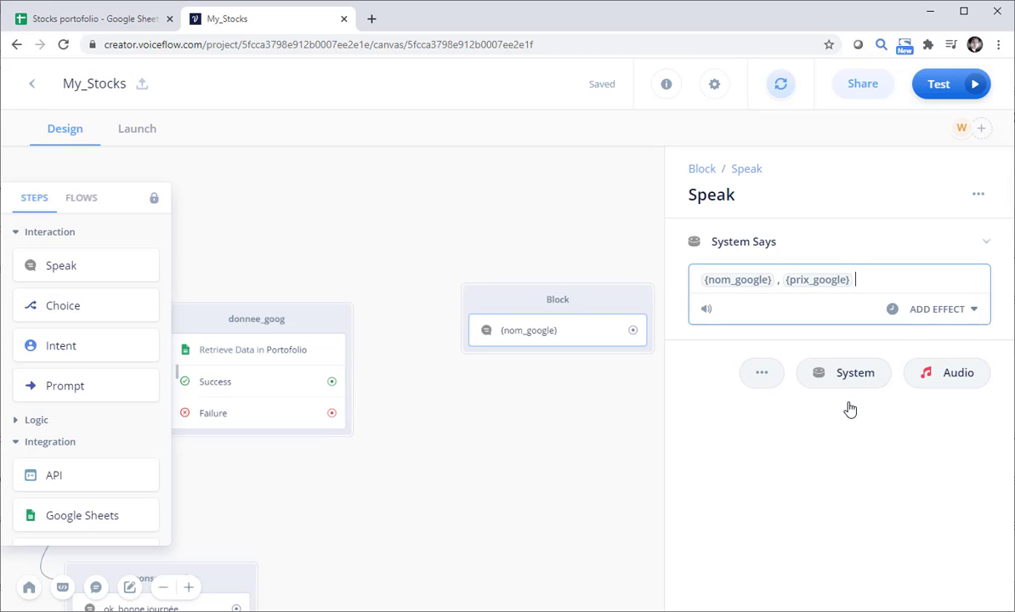
Name the new Speak block resultat_goog and link the Success output of donnee_goog to it
{"action": "double_click", "coordinate": [568, 300]}
{"action": "type", "text": "resultat_goog"}
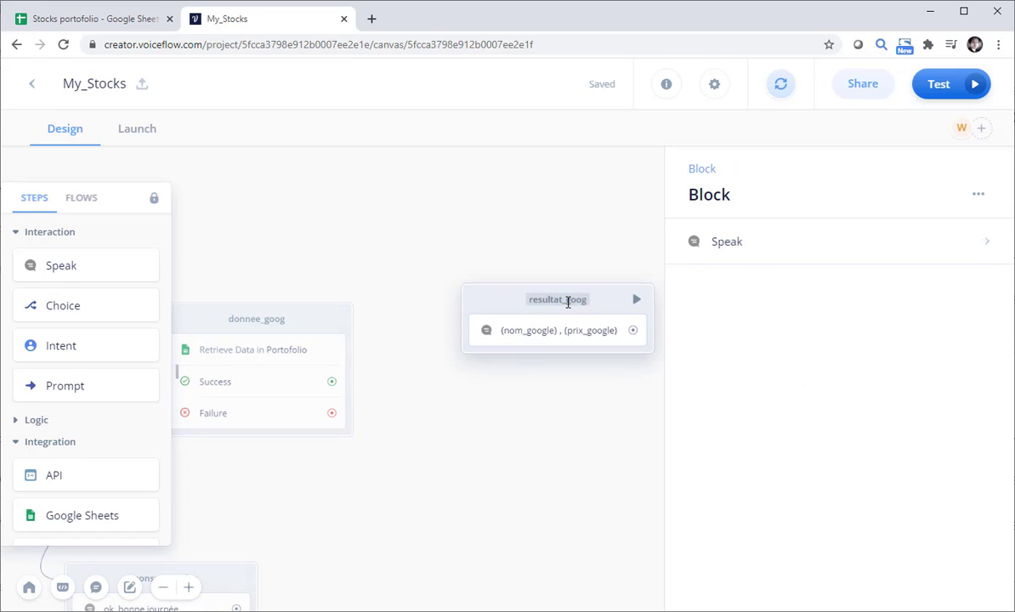
{"action": "left_click", "coordinate": [477, 446]}
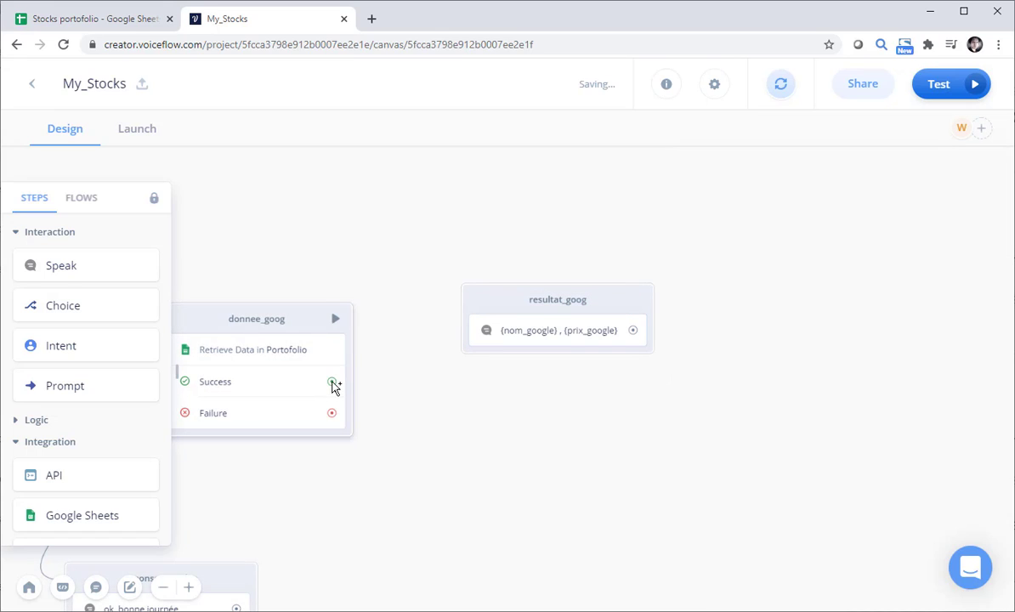
{"action": "left_click_drag", "start_coordinate": [332, 382], "coordinate": [467, 337]}
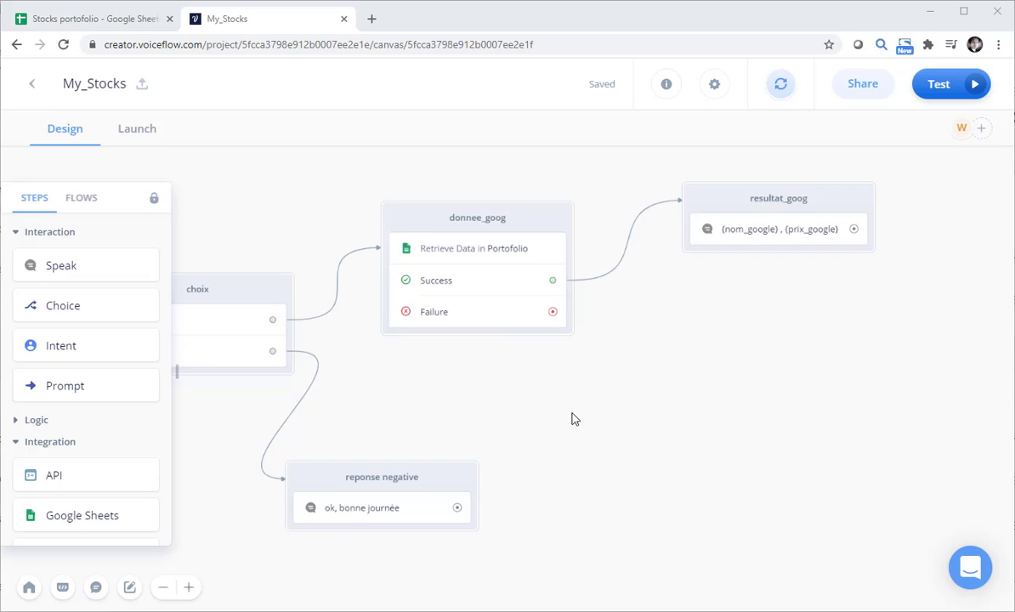
{"action": "left_click_drag", "start_coordinate": [574, 418], "coordinate": [927, 453]}
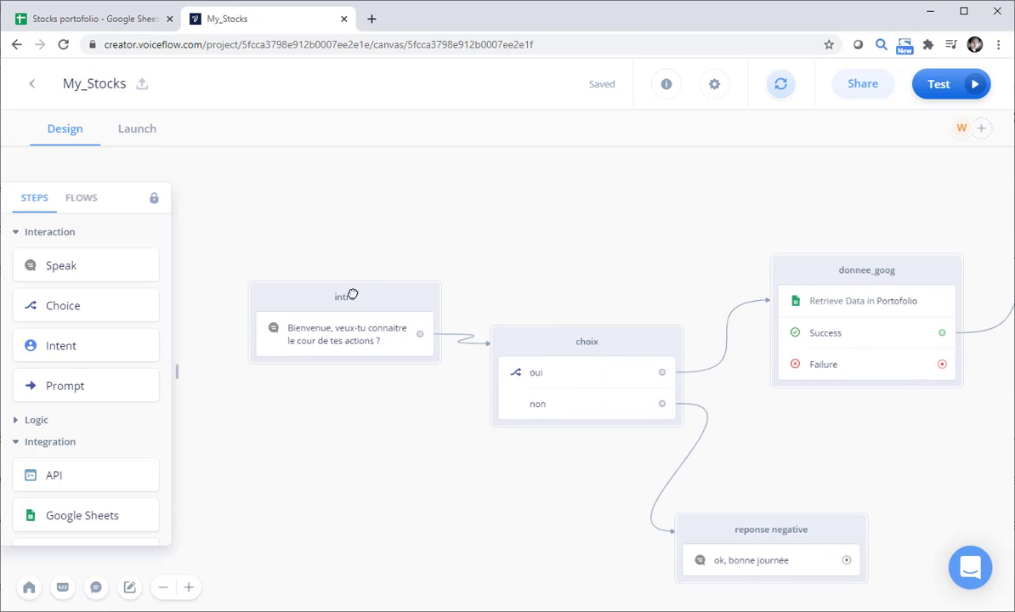
{"action": "left_click_drag", "start_coordinate": [575, 500], "coordinate": [464, 441]}
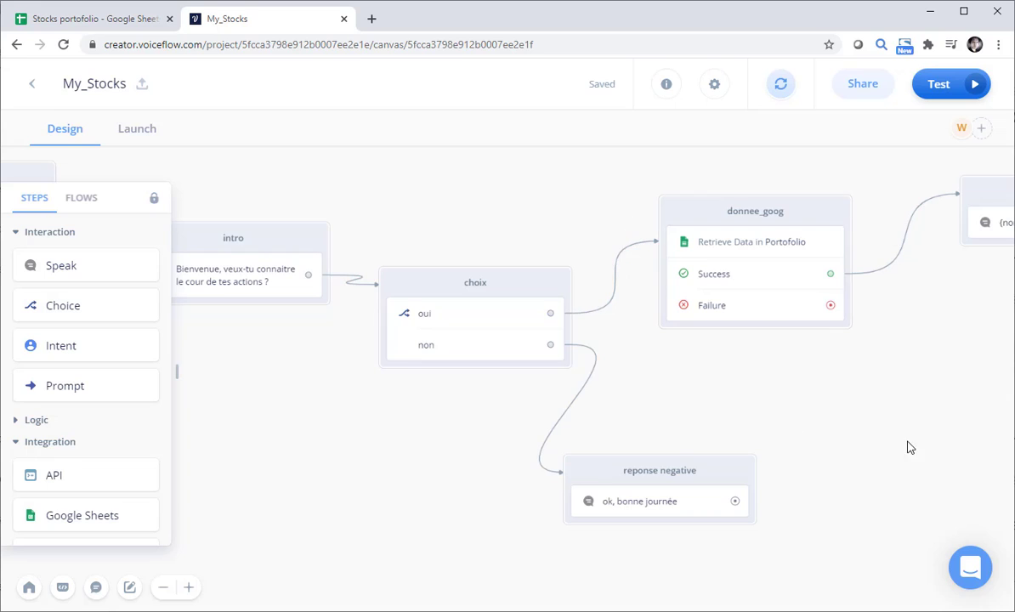
Test the action as a prototype and answer Oui to the opening question
{"action": "left_click_drag", "start_coordinate": [909, 426], "coordinate": [710, 403]}
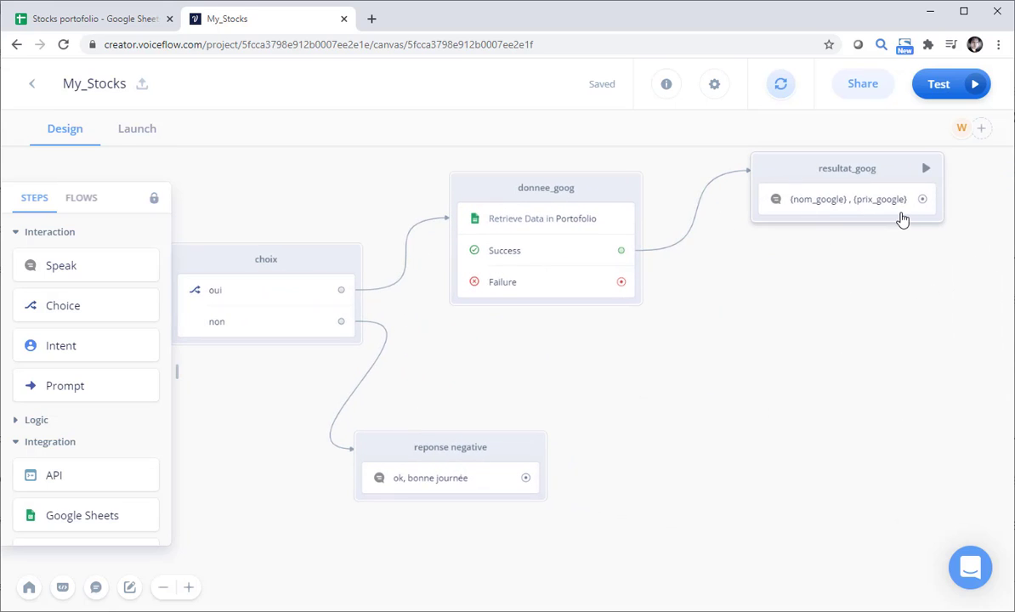
{"action": "left_click_drag", "start_coordinate": [676, 353], "coordinate": [910, 399]}
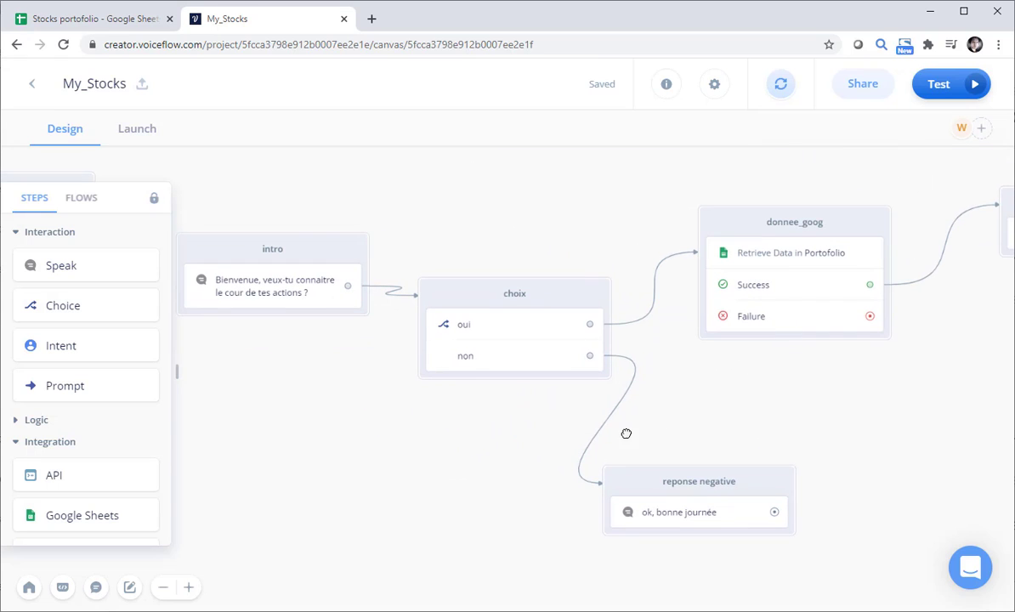
{"action": "left_click_drag", "start_coordinate": [476, 442], "coordinate": [400, 401]}
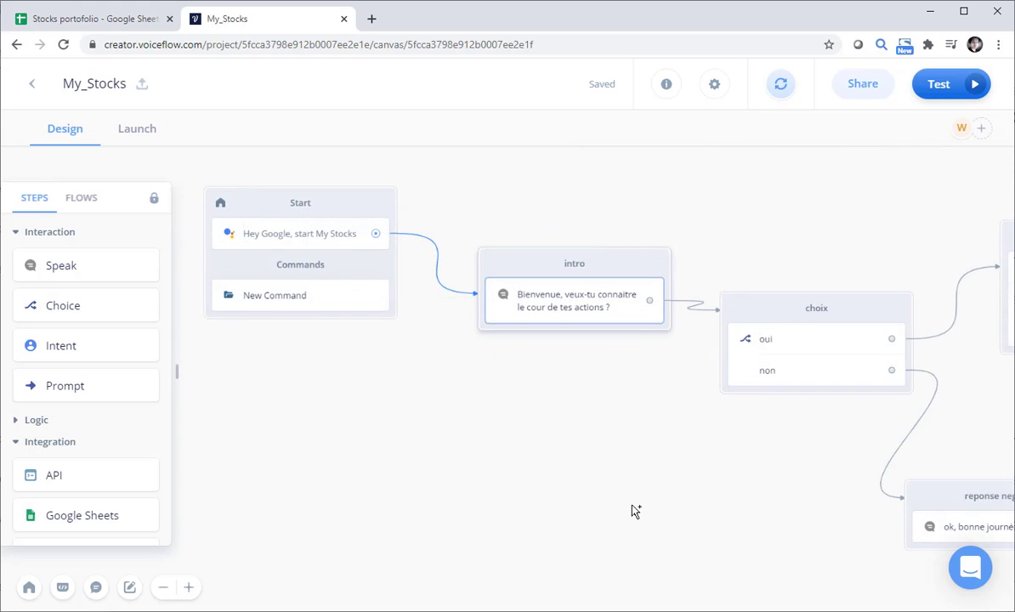
{"action": "left_click", "coordinate": [633, 506]}
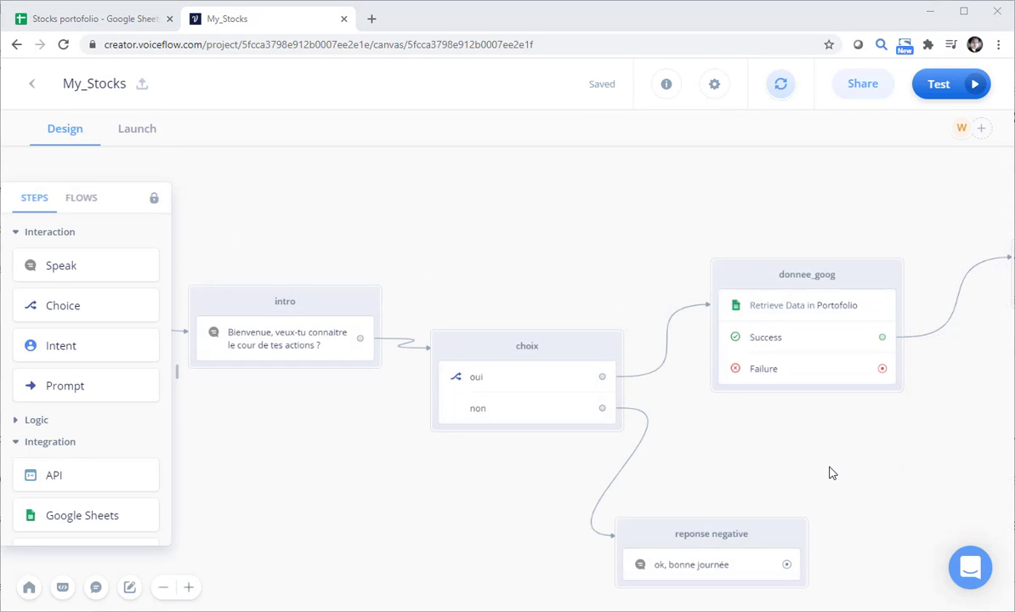
{"action": "left_click", "coordinate": [950, 89]}
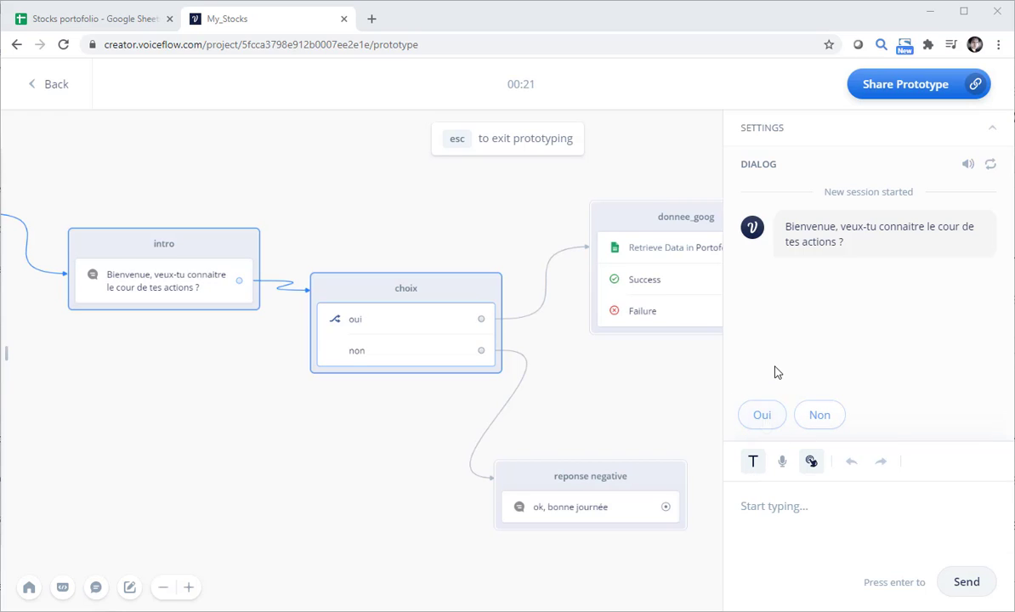
{"action": "left_click", "coordinate": [763, 417]}
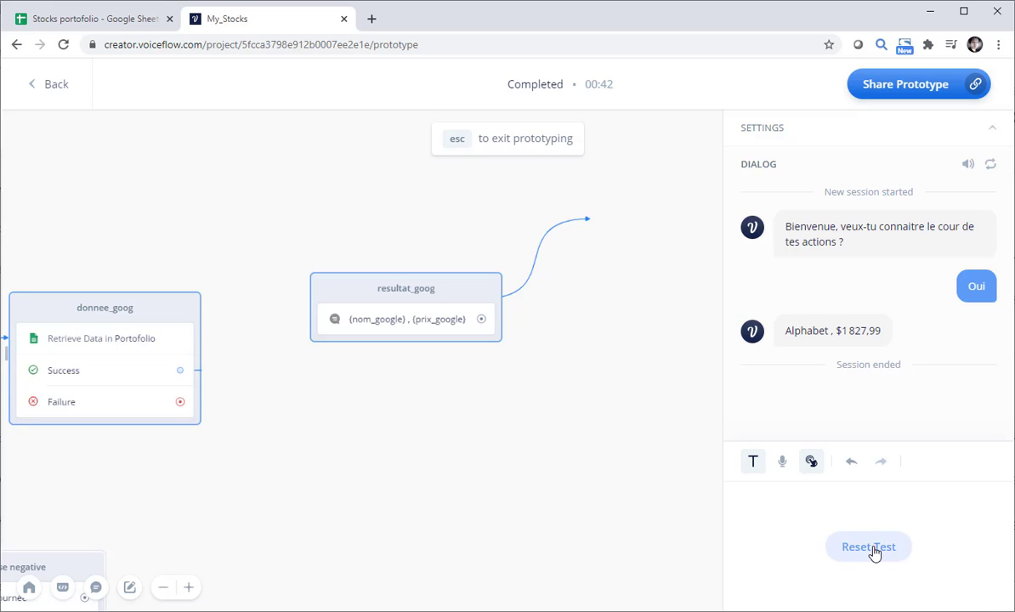
Restart the prototype test with voice input, answer Oui aloud, and exit prototyping when the session ends
{"action": "left_click", "coordinate": [870, 549]}
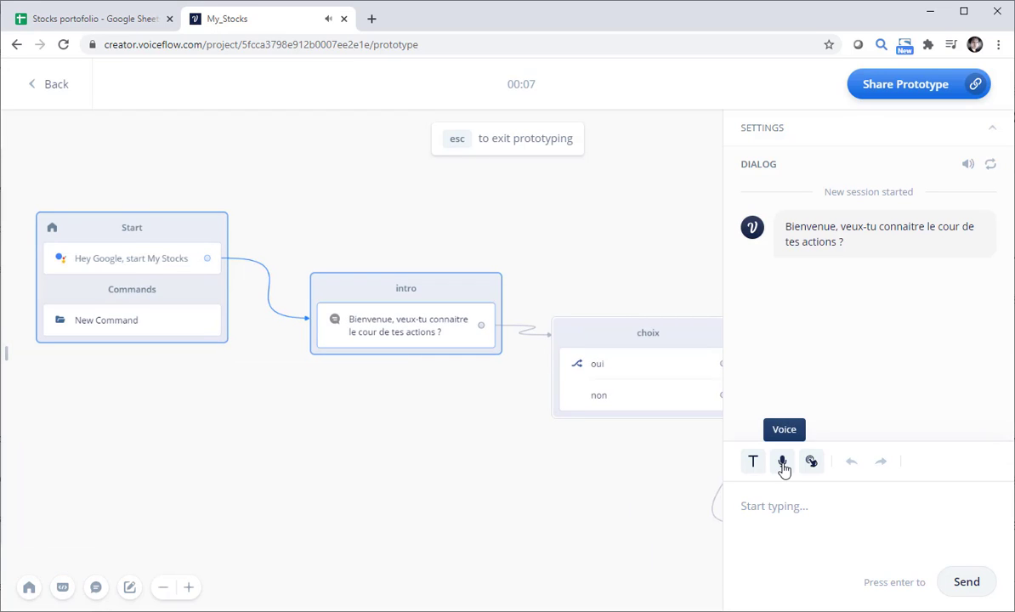
{"action": "left_click", "coordinate": [783, 464]}
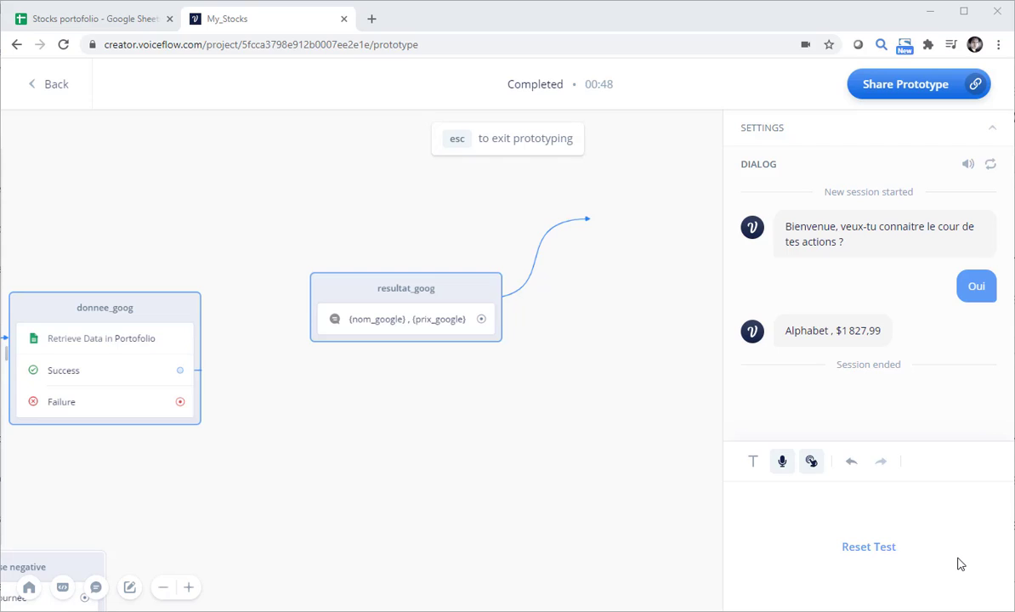
{"action": "key", "text": "Escape"}
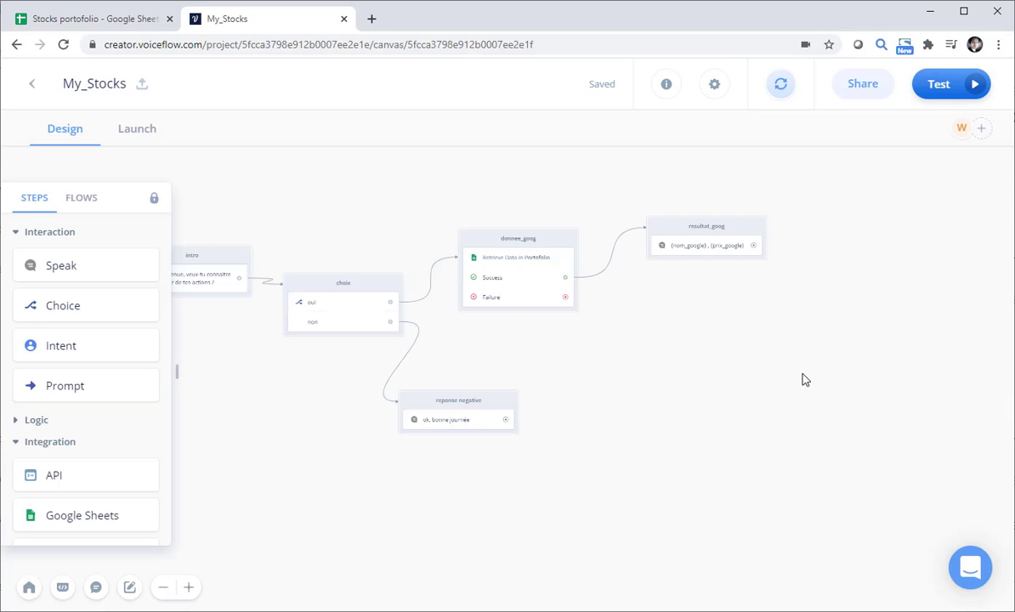
Add a Google Sheets block beyond resultat_goog set to Retrieve Data with the connected user account
{"action": "left_click_drag", "start_coordinate": [870, 351], "coordinate": [755, 413]}
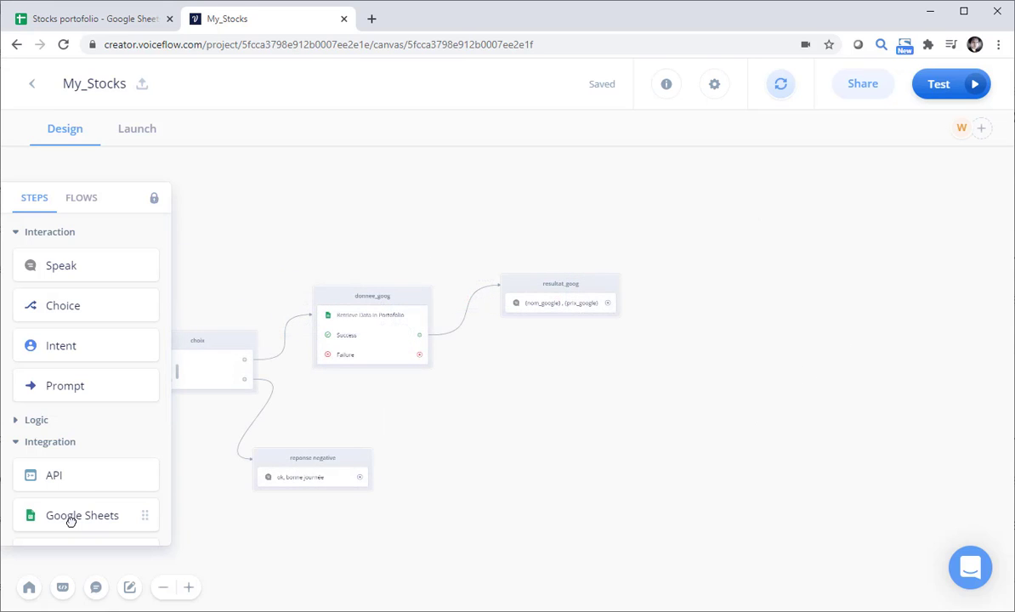
{"action": "left_click_drag", "start_coordinate": [70, 517], "coordinate": [746, 272]}
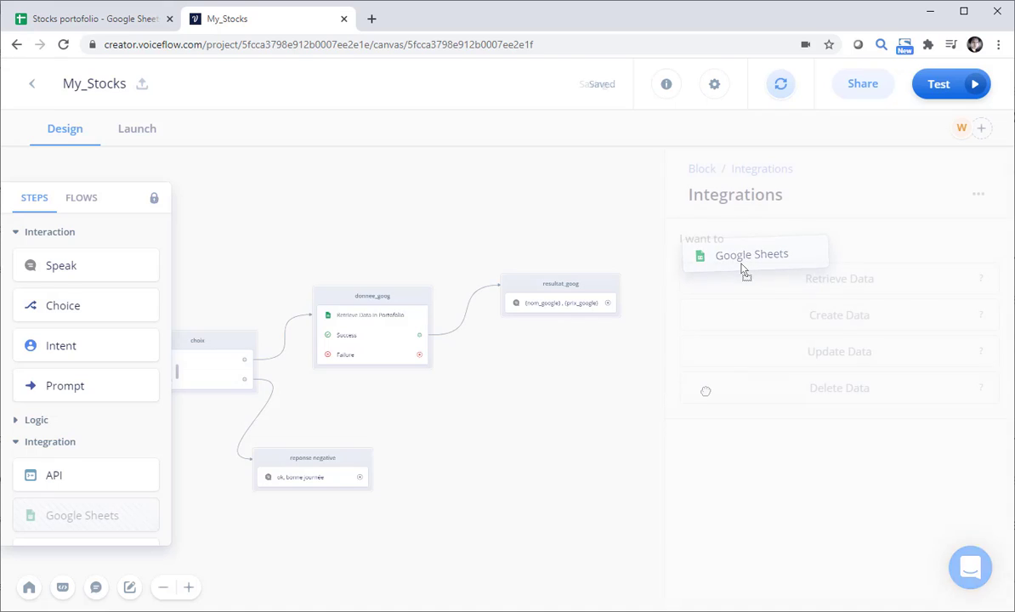
{"action": "left_click", "coordinate": [835, 281]}
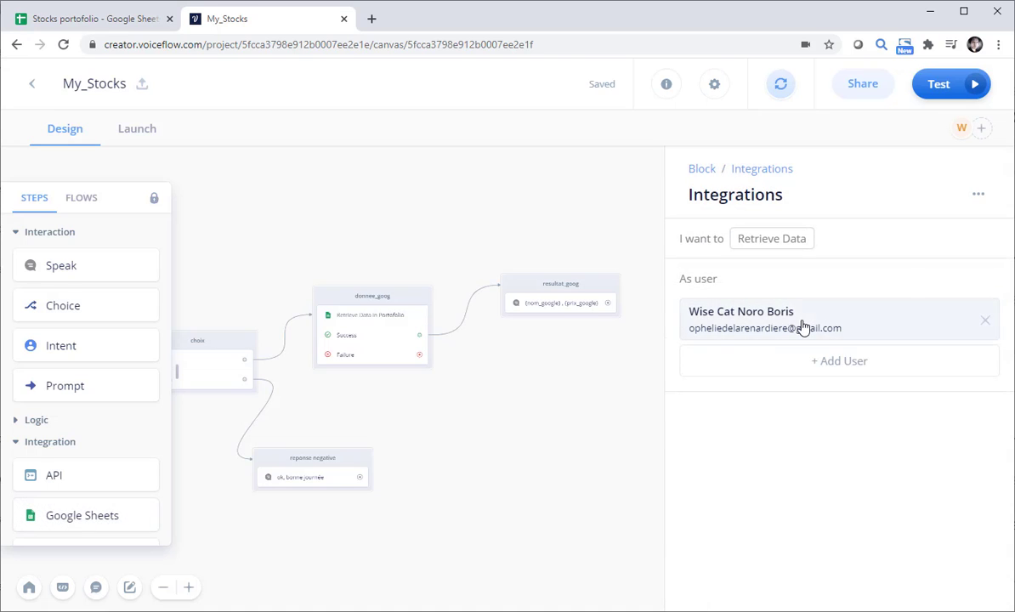
{"action": "left_click", "coordinate": [804, 328]}
Choose the Stocks portofolio spreadsheet and its Portofolio sheet as the new block's data source
{"action": "left_click", "coordinate": [983, 361]}
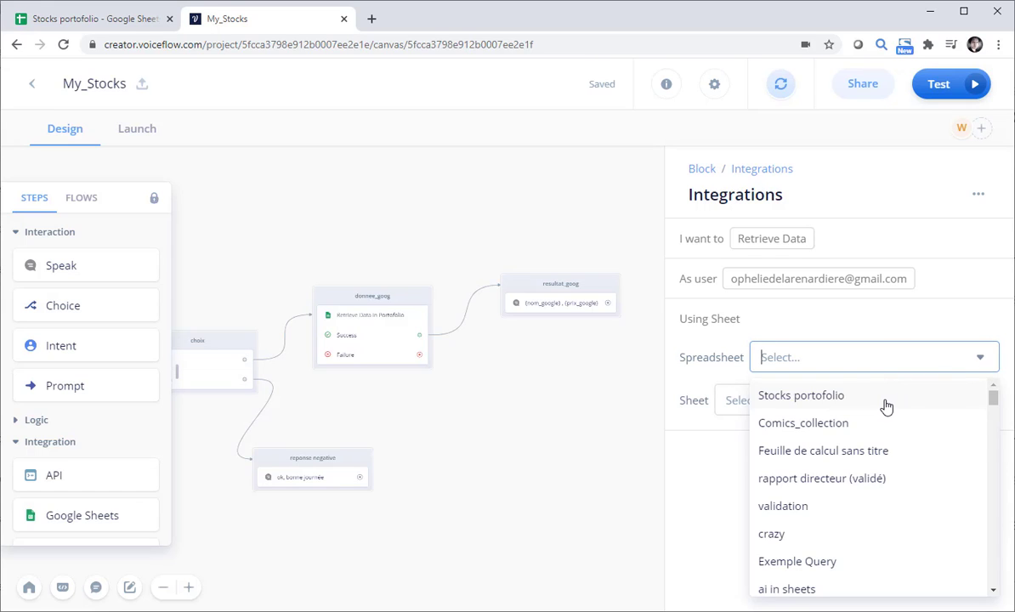
{"action": "left_click", "coordinate": [887, 406]}
{"action": "left_click", "coordinate": [959, 405]}
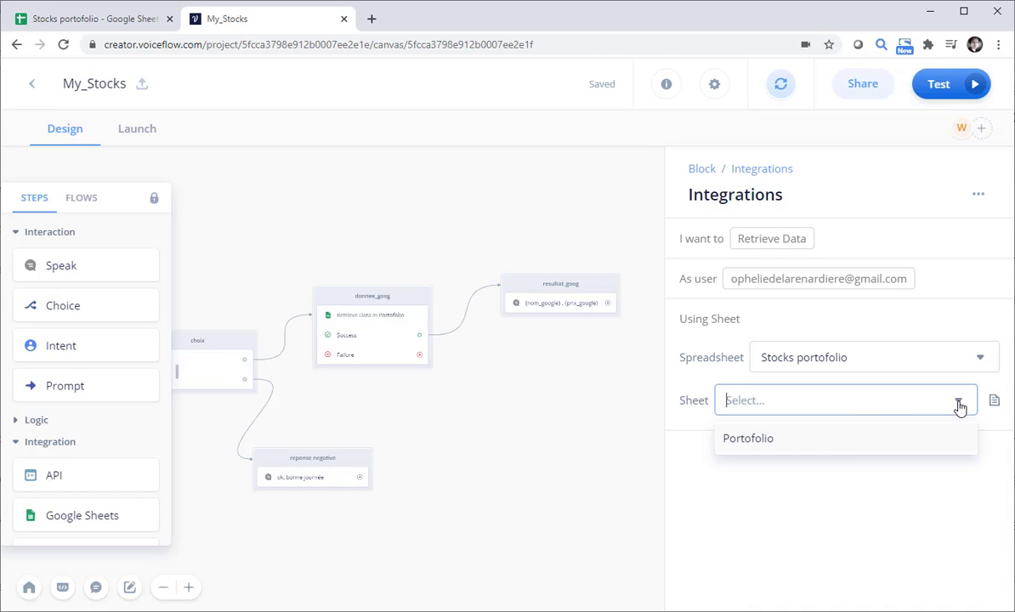
{"action": "left_click", "coordinate": [849, 443]}
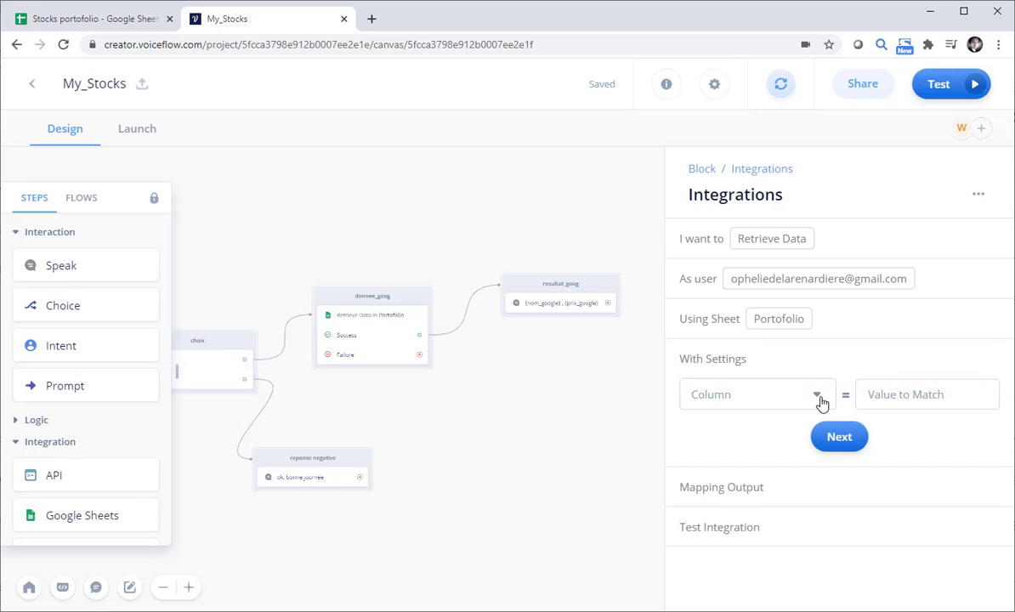
Set the retrieval condition to match Row Number 3
{"action": "left_click", "coordinate": [822, 403]}
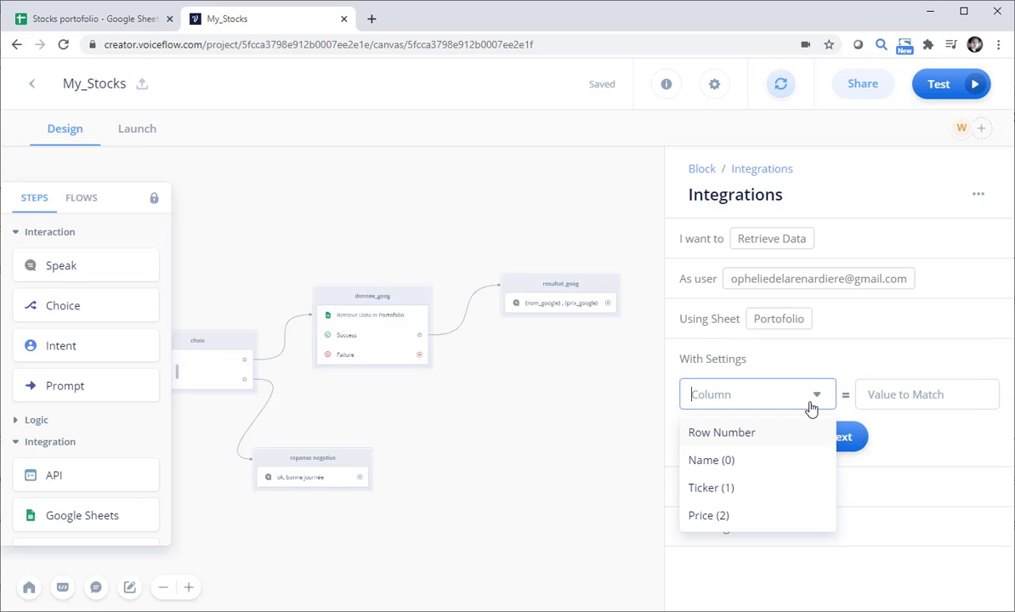
{"action": "left_click", "coordinate": [779, 437]}
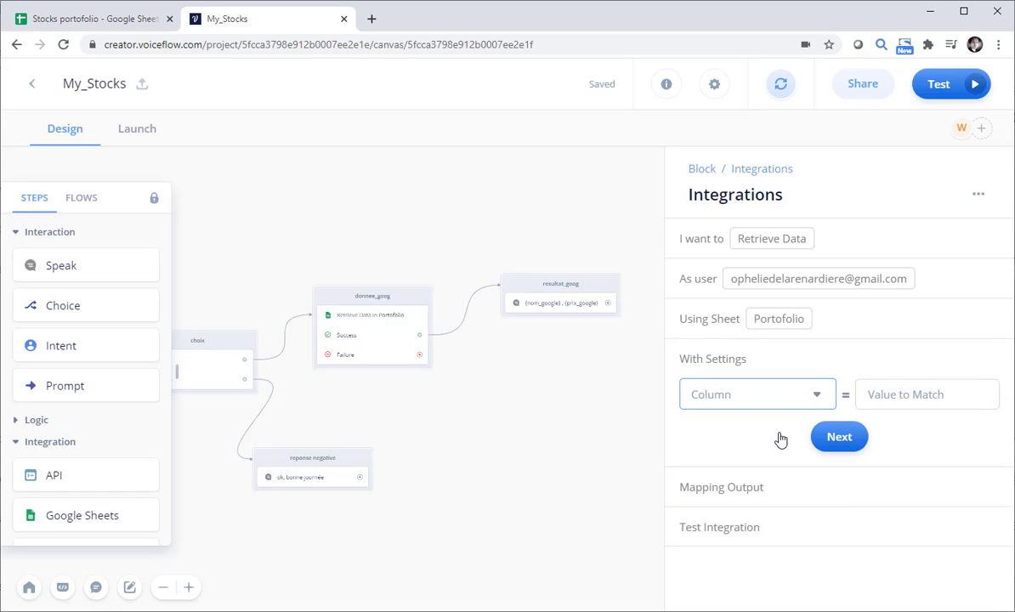
{"action": "left_click", "coordinate": [897, 395]}
{"action": "type", "text": "3"}
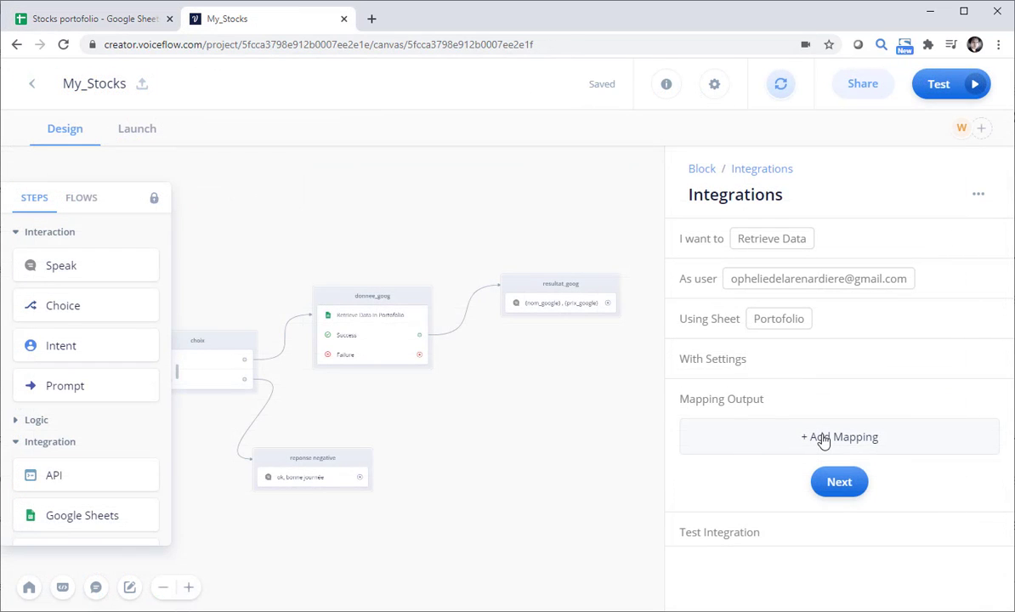
Map the Name (0) column to a new variable called nom_pep
{"action": "left_click", "coordinate": [822, 439]}
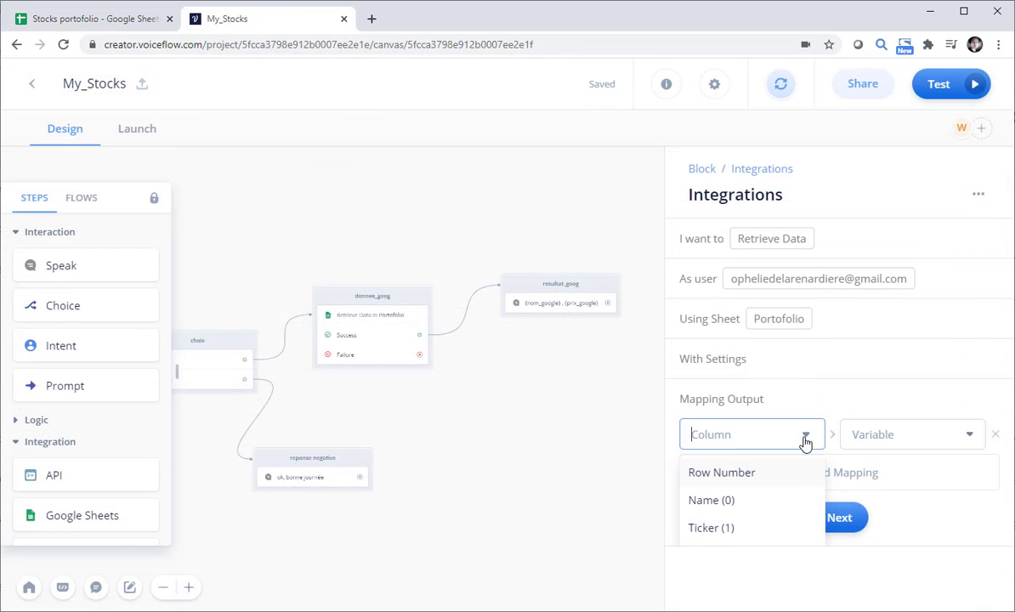
{"action": "left_click", "coordinate": [753, 502]}
{"action": "left_click", "coordinate": [891, 435]}
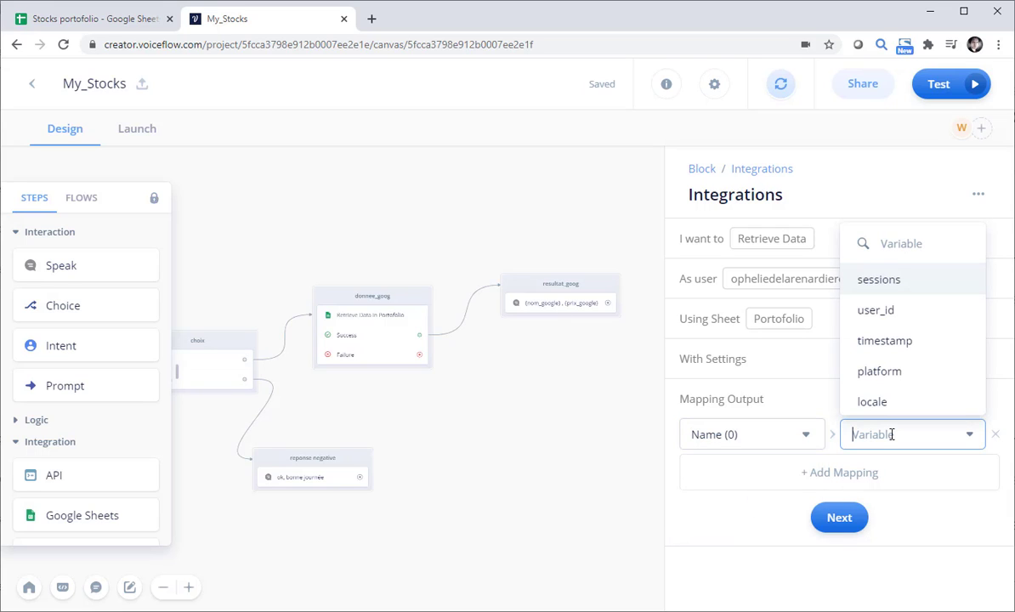
{"action": "type", "text": "nom_pep"}
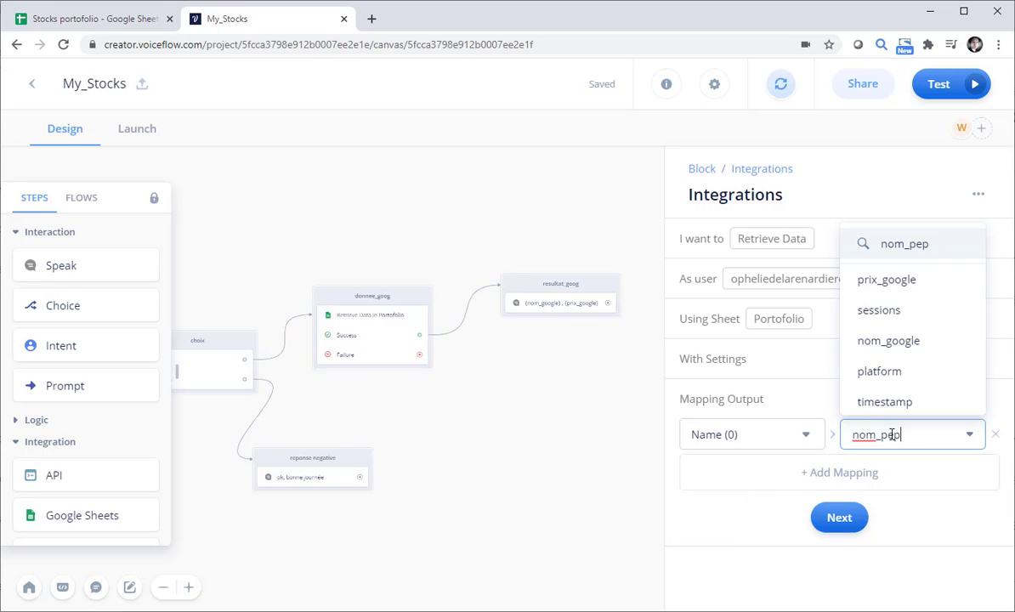
{"action": "key", "text": "Return"}
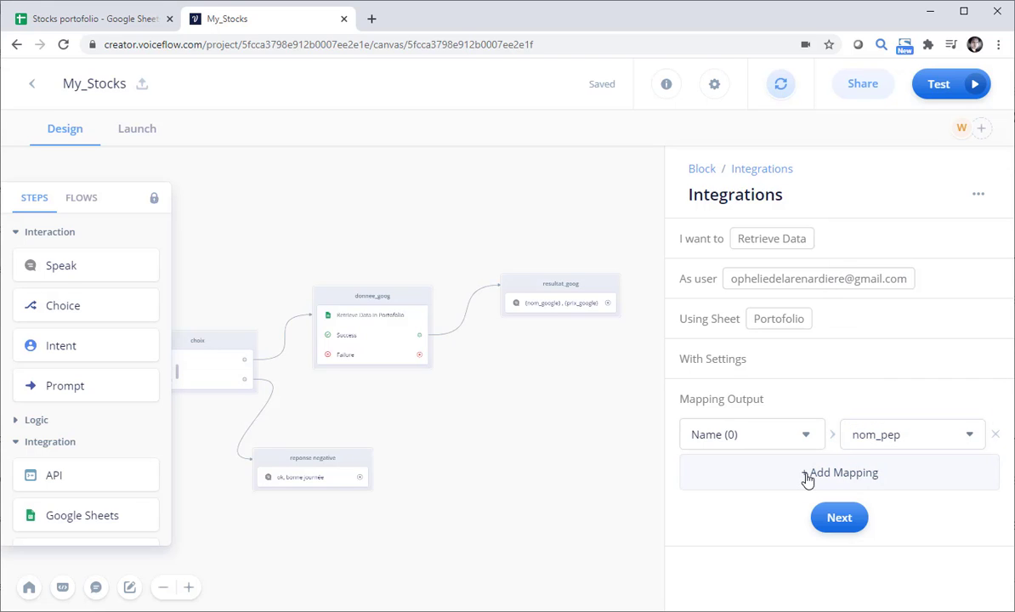
Map the Price (2) column to a new variable prix_pep and name the Google Sheets block donnee_pep
{"action": "left_click", "coordinate": [807, 481]}
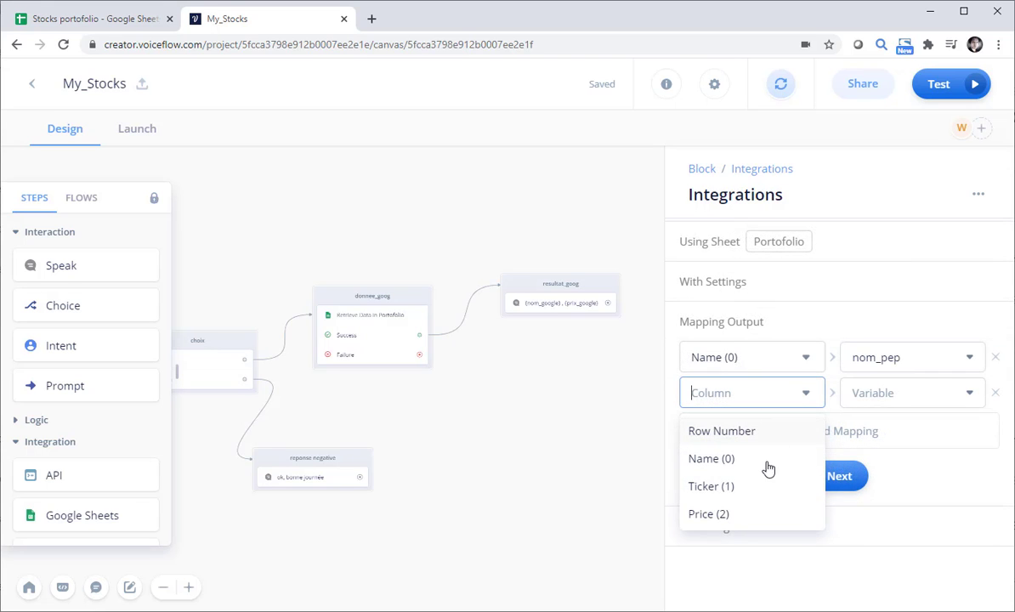
{"action": "left_click", "coordinate": [891, 397]}
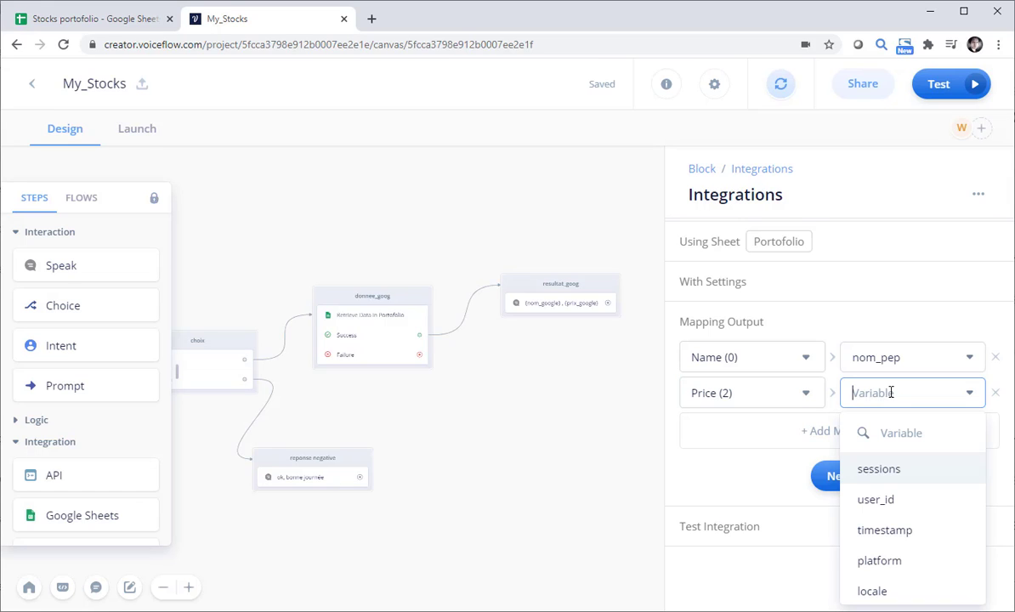
{"action": "type", "text": "prix_pep"}
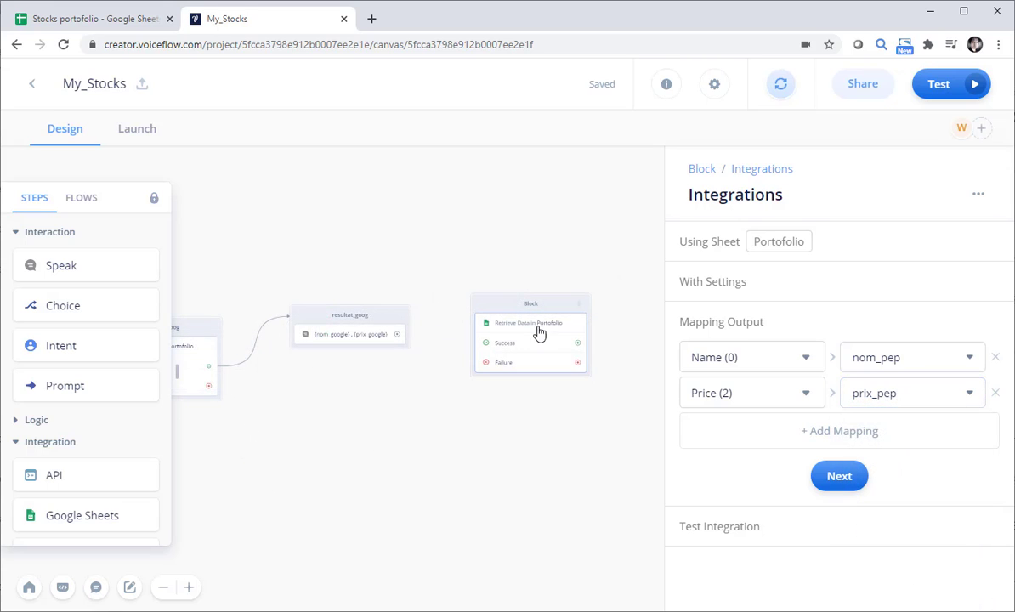
{"action": "double_click", "coordinate": [532, 303]}
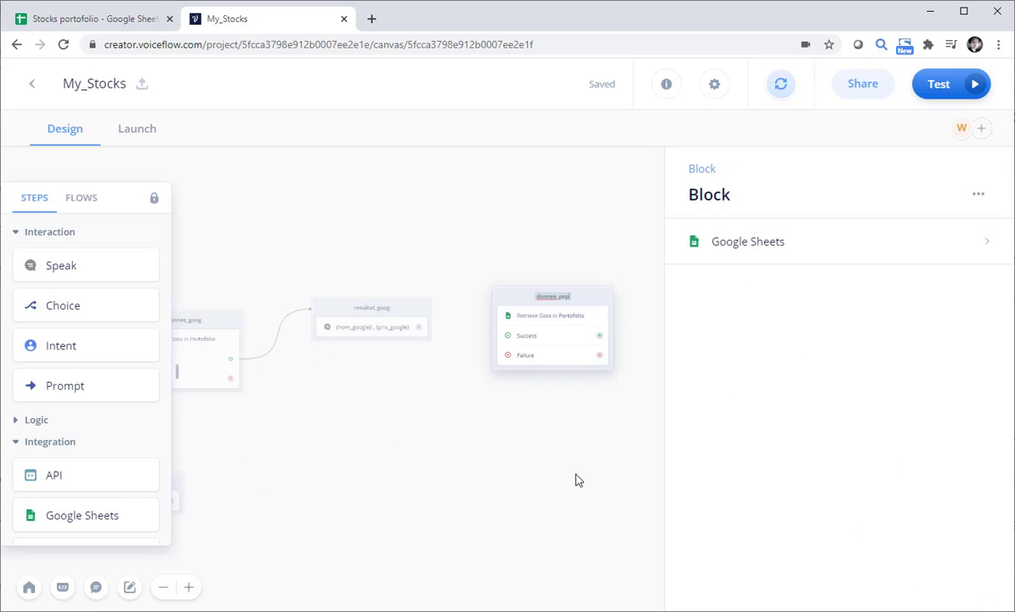
Add a Speak block beyond donnee_pep that says "{nom_pep} , {prix_pep}" using the two mapped variables
{"action": "left_click_drag", "start_coordinate": [85, 266], "coordinate": [689, 286]}
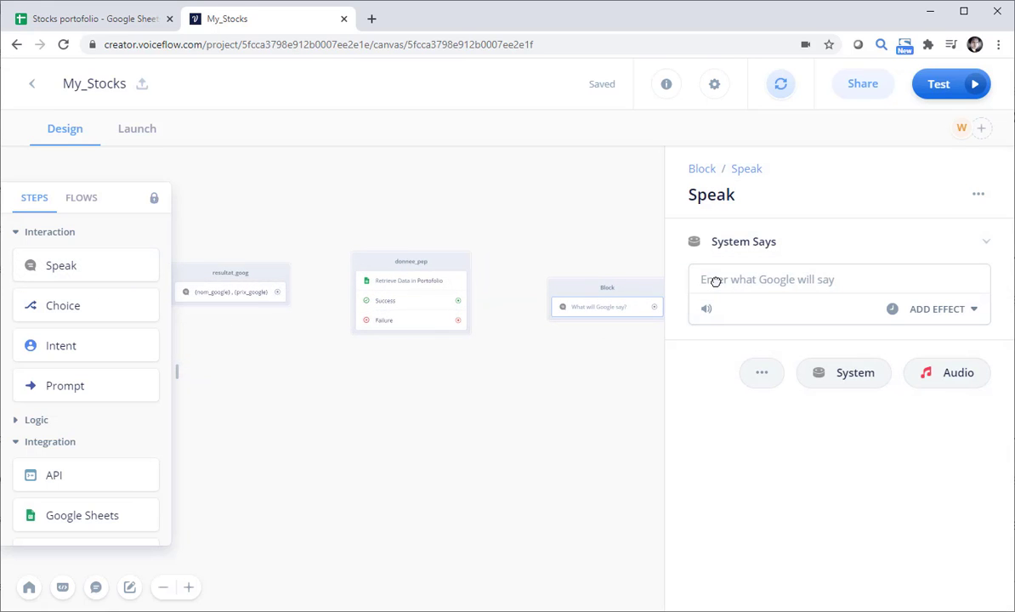
{"action": "left_click", "coordinate": [719, 281]}
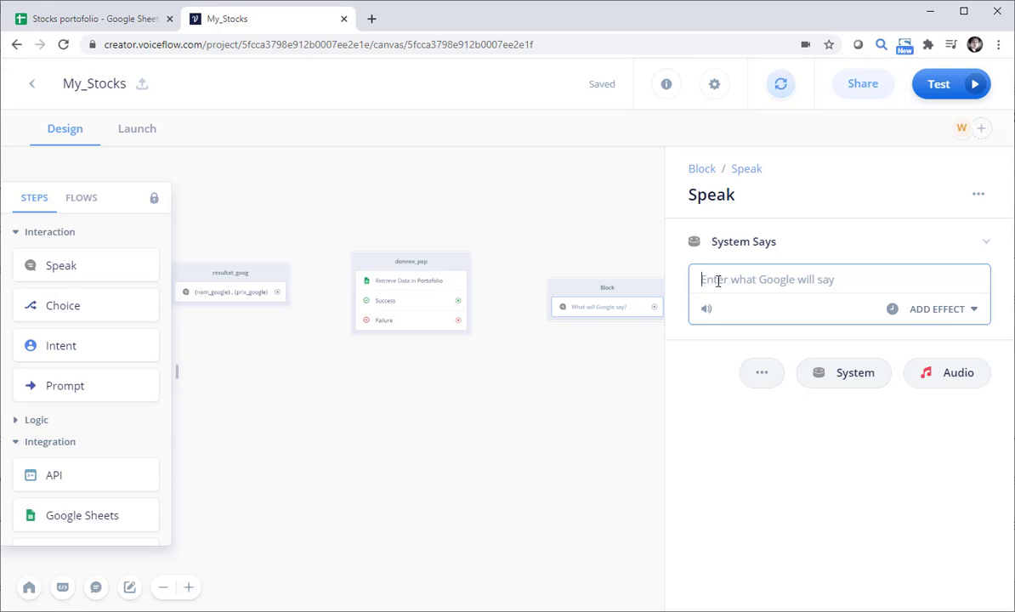
{"action": "type", "text": "{n"}
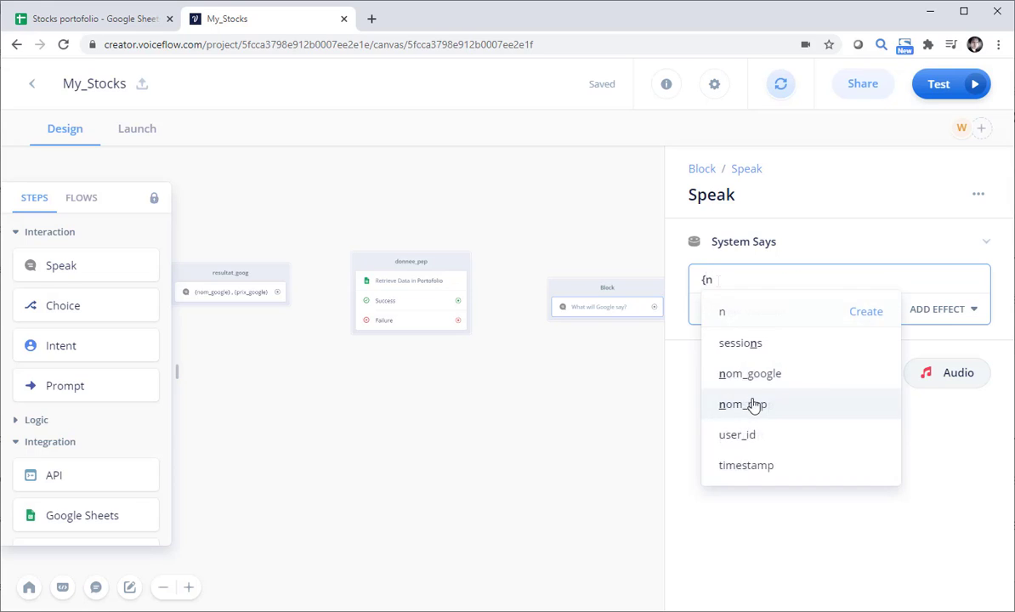
{"action": "left_click", "coordinate": [754, 401]}
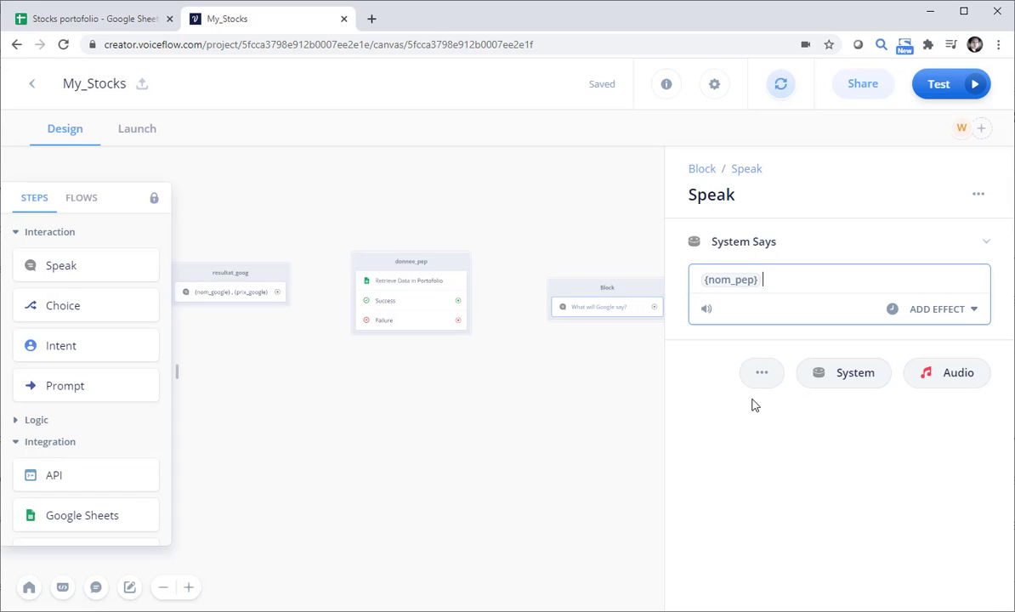
{"action": "type", "text": ", {"}
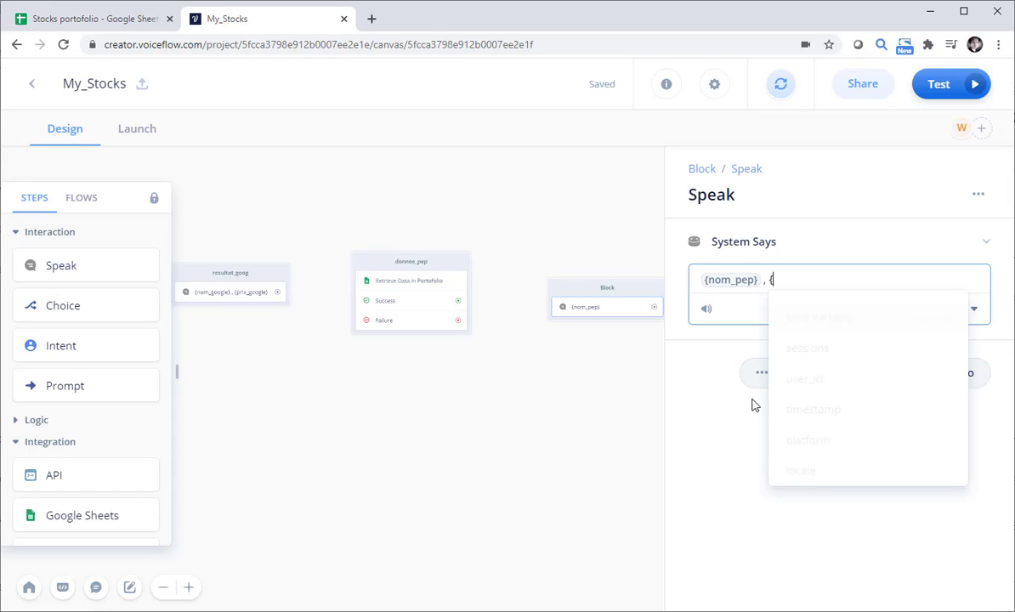
{"action": "type", "text": "p"}
{"action": "left_click", "coordinate": [818, 470]}
Name the new Speak block resultat_pep
{"action": "left_click", "coordinate": [633, 357]}
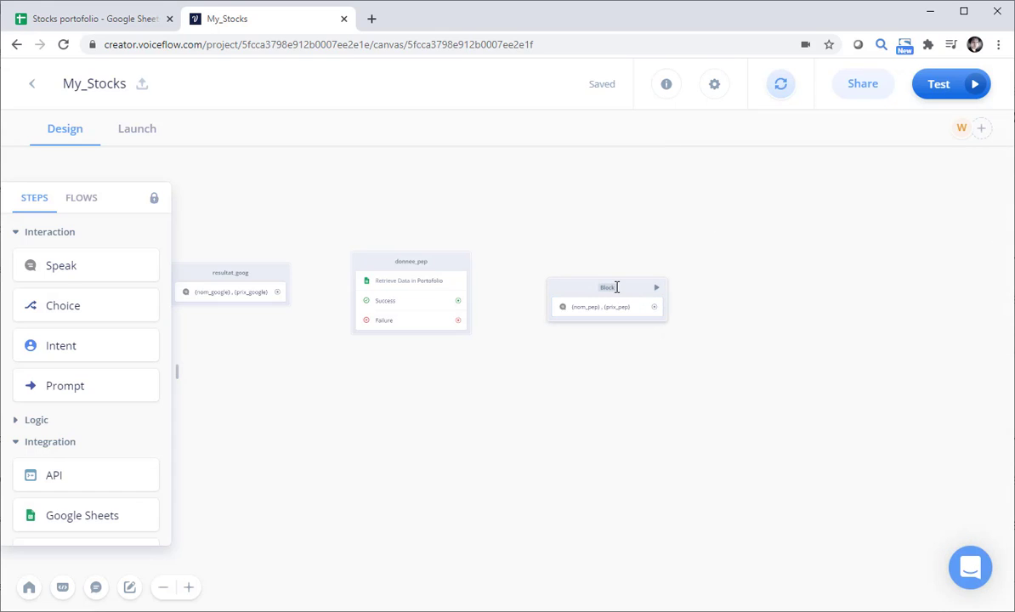
{"action": "type", "text": "resultat_pep"}
{"action": "left_click", "coordinate": [554, 392]}
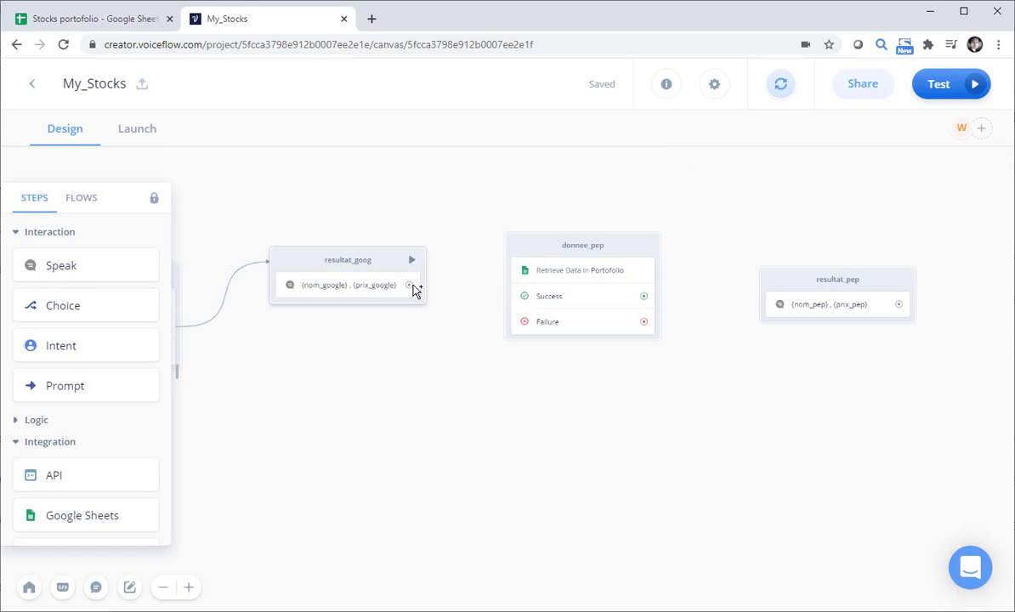
Link resultat_goog to donnee_pep, and the Success output of donnee_pep to resultat_pep
{"action": "left_click_drag", "start_coordinate": [412, 287], "coordinate": [509, 252]}
{"action": "left_click_drag", "start_coordinate": [644, 296], "coordinate": [765, 302]}
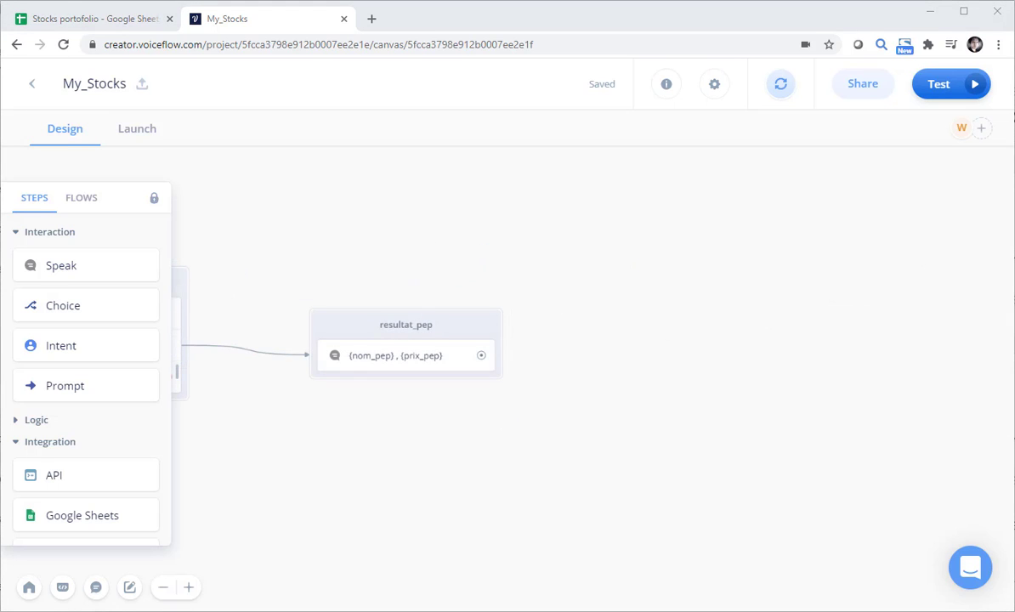
Start the prototype of the extended flow and answer Oui by voice to the opening question
{"action": "left_click", "coordinate": [943, 90]}
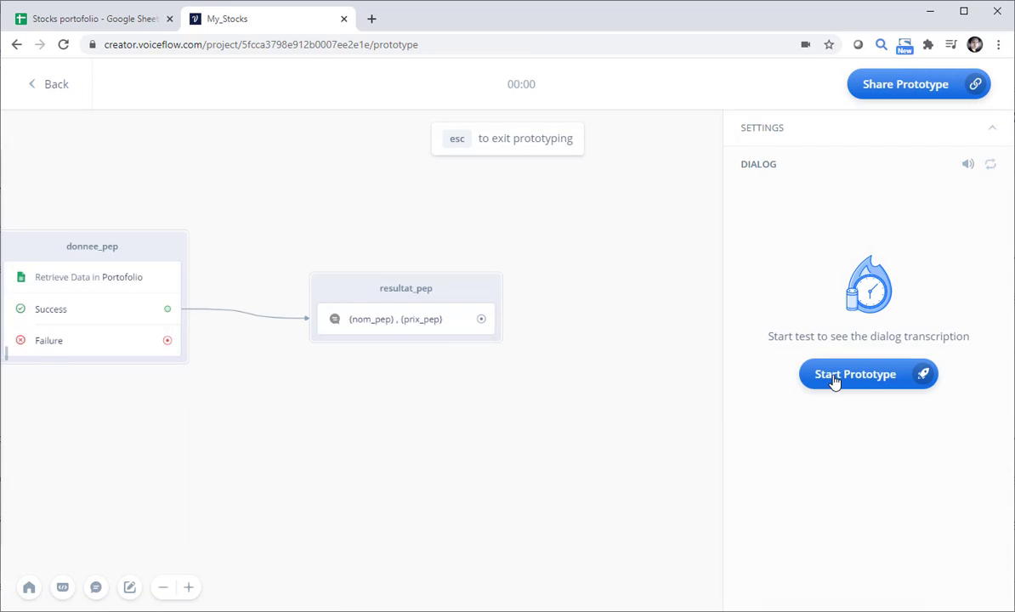
{"action": "left_click", "coordinate": [834, 380]}
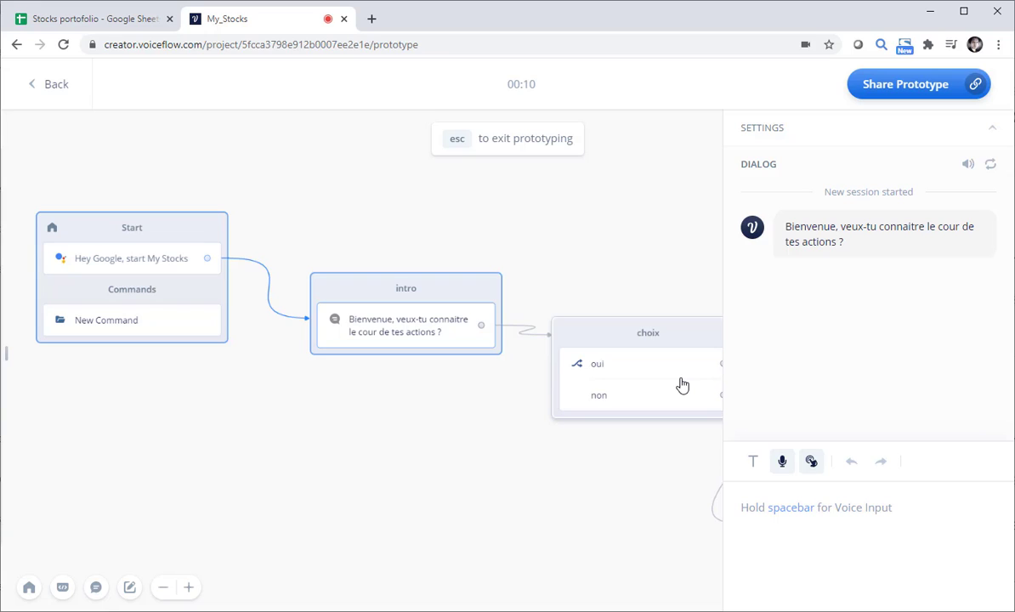
{"action": "key", "text": "space"}
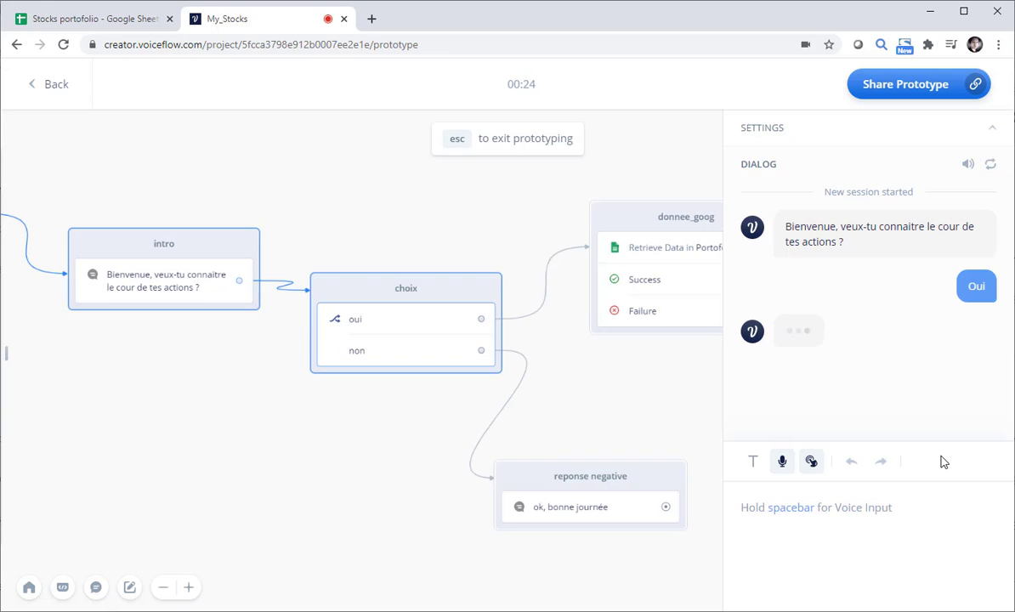